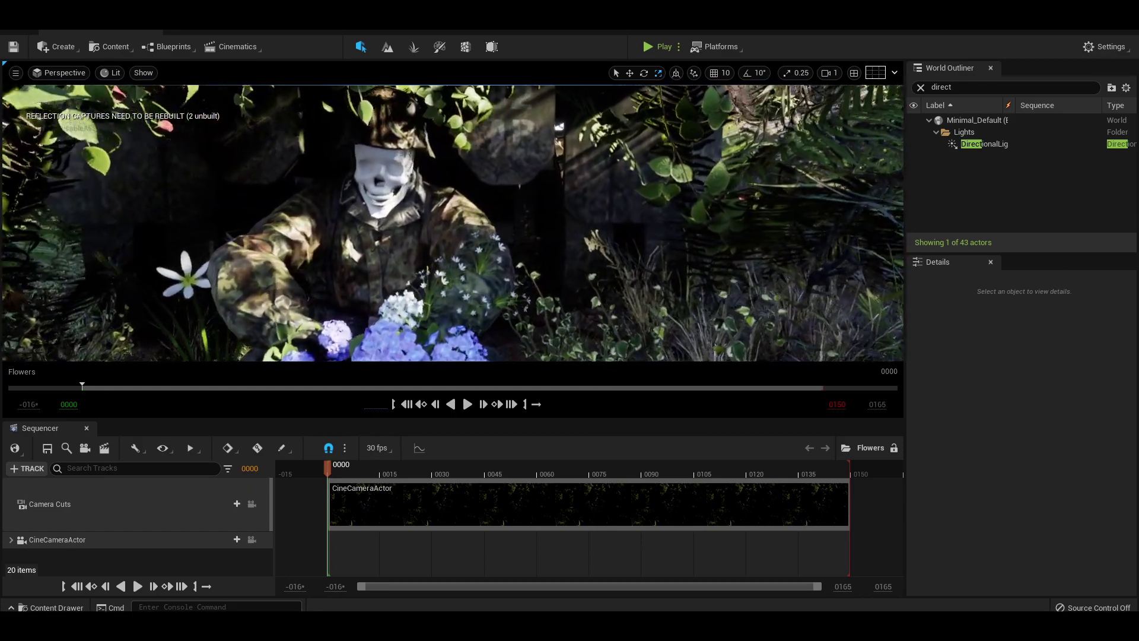
Review the plant mesh's LOD, collision and ray tracing settings in its details
left_click(278, 237)
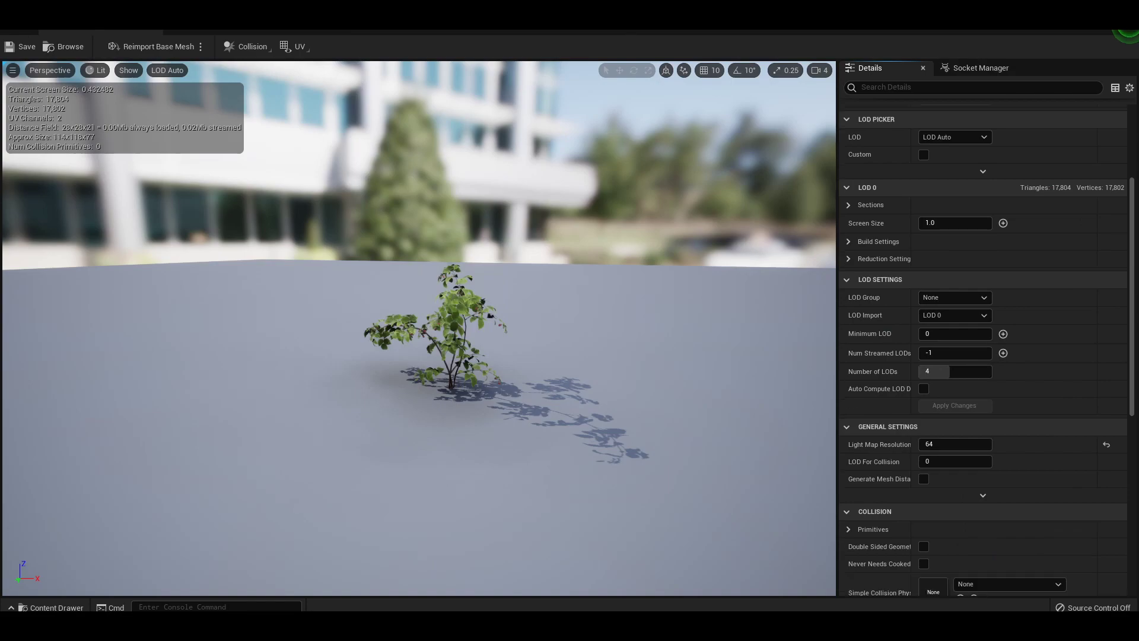
scroll(983, 350, "down", 5)
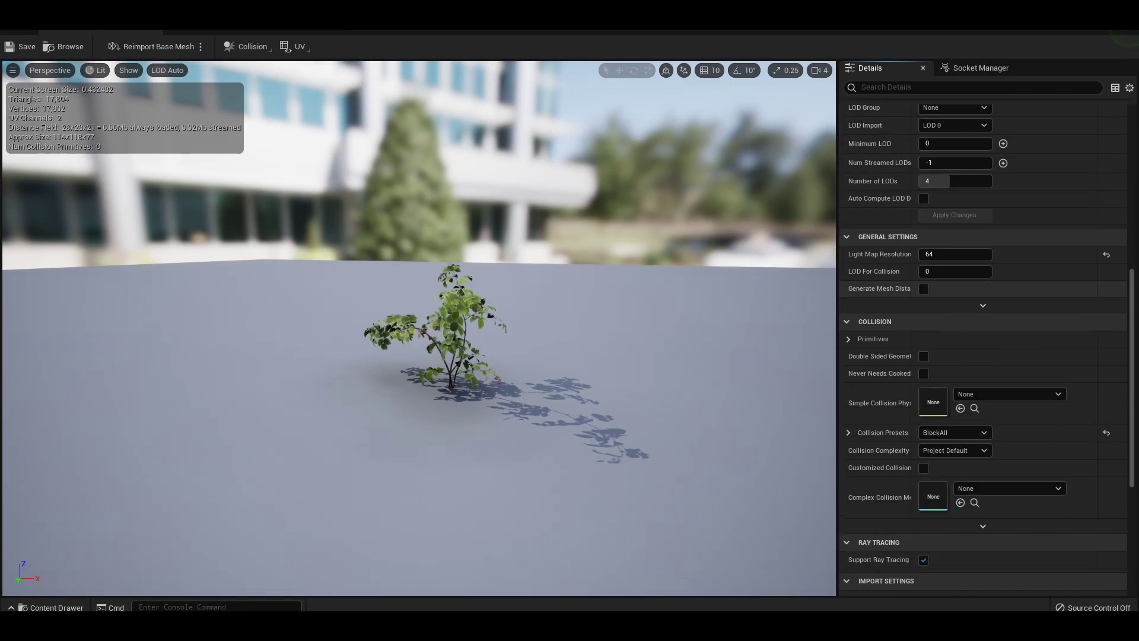
scroll(983, 350, "down", 4)
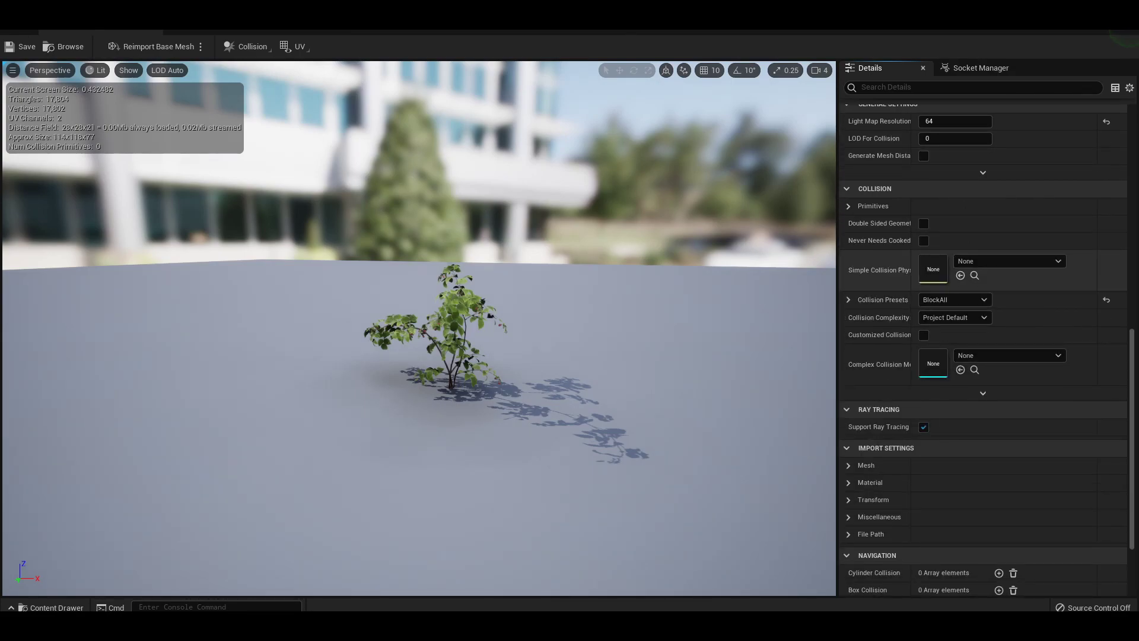
scroll(983, 350, "down", 3)
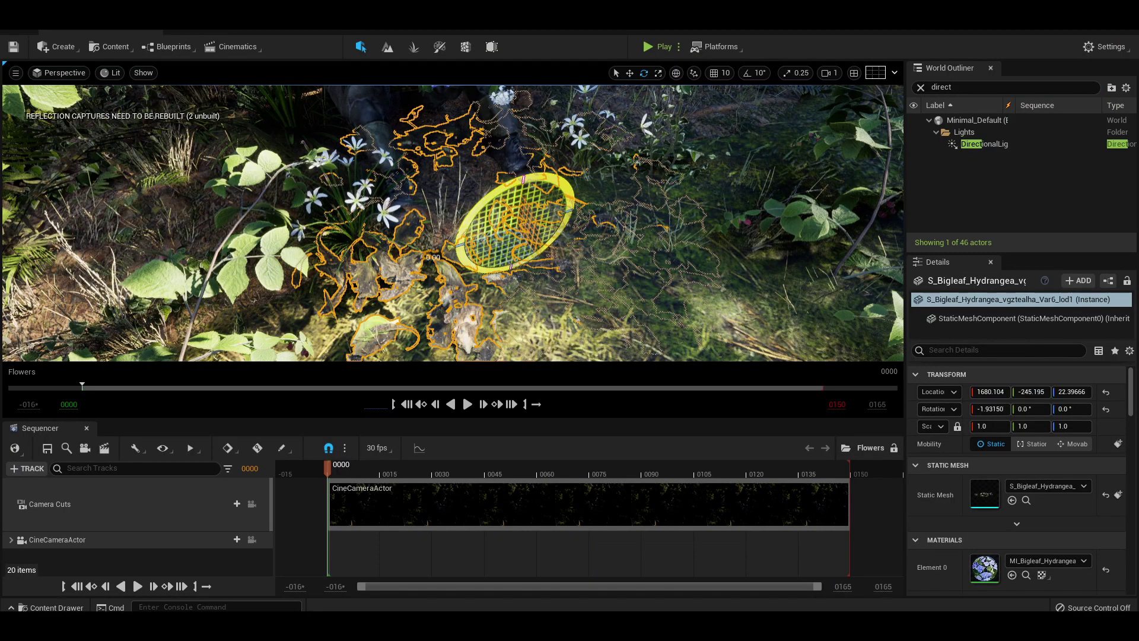
Rotate the selected bigleaf hydrangea mesh on the ground near the soldier's feet
left_click_drag(452, 248, 449, 251)
mouse_move(543, 223)
left_mouse_down()
mouse_move(547, 236)
mouse_move(540, 210)
left_mouse_up()
key("w")
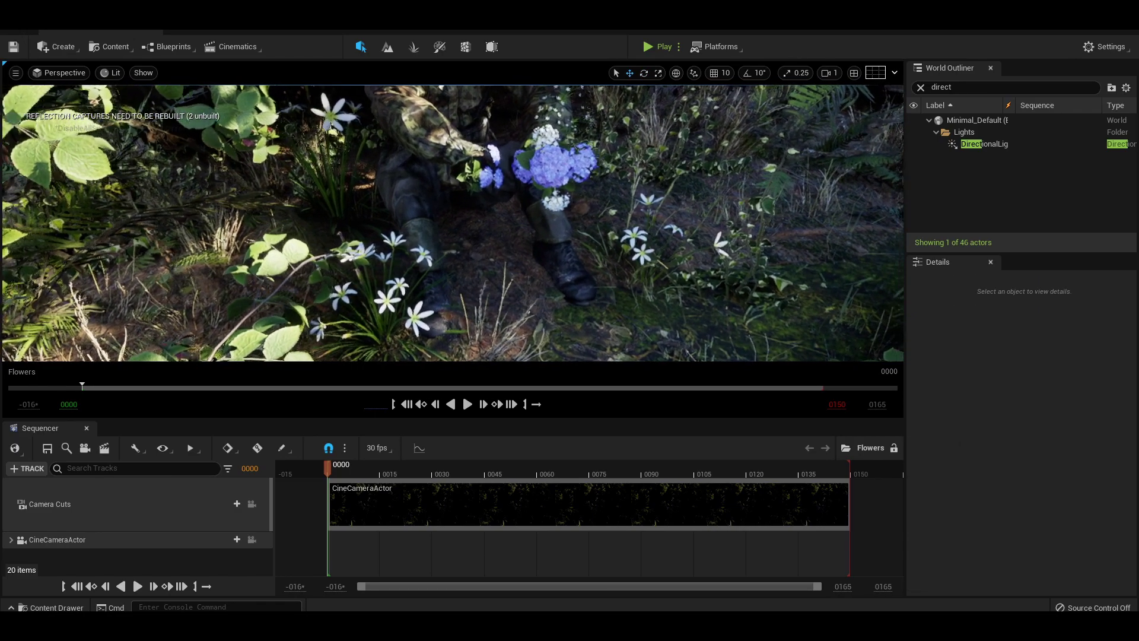
Browse the Megascans 3D_Plants content, checking the Fern and English_Ivy folders
right_click_drag(452, 223, 452, 143)
key("ctrl+space")
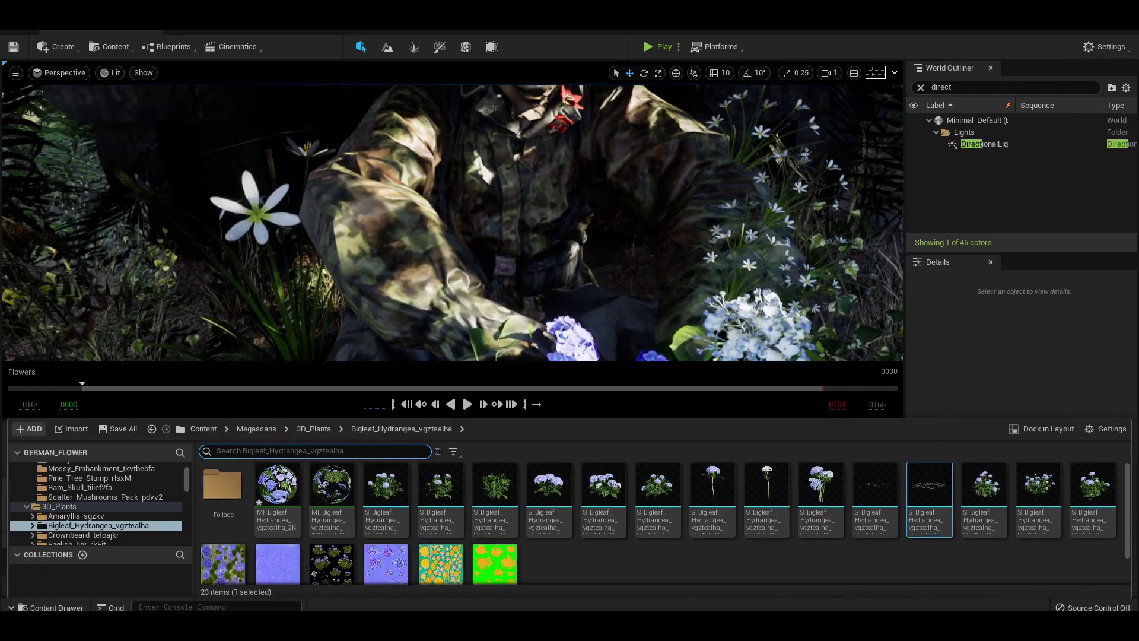
scroll(77, 514, "down", 2)
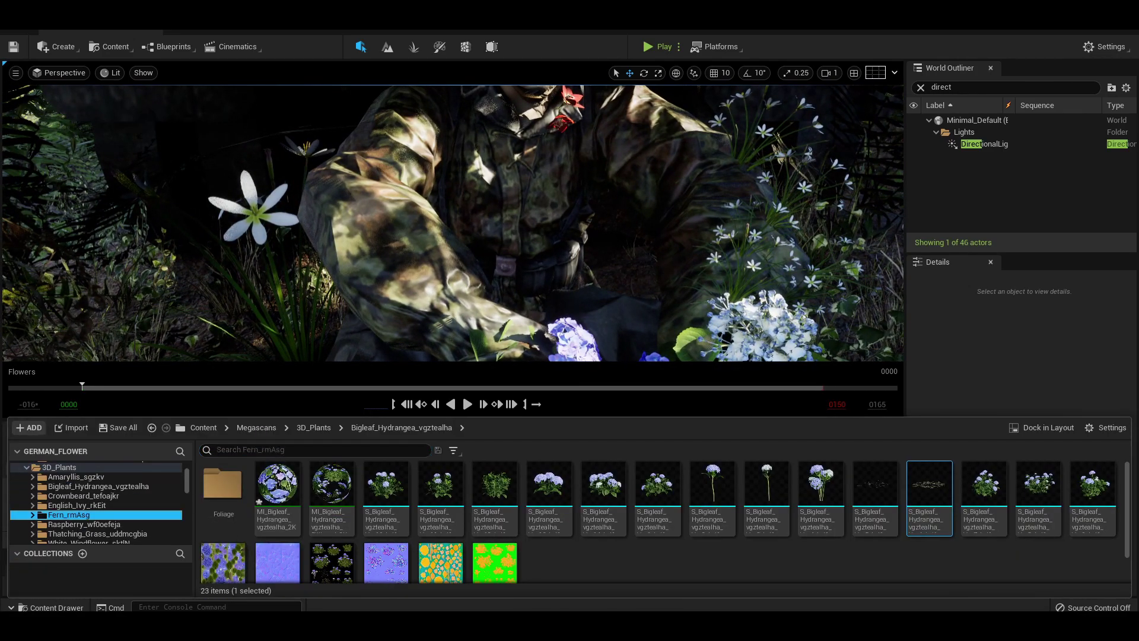
left_click(77, 514)
left_click(78, 504)
scroll(83, 504, "down", 1)
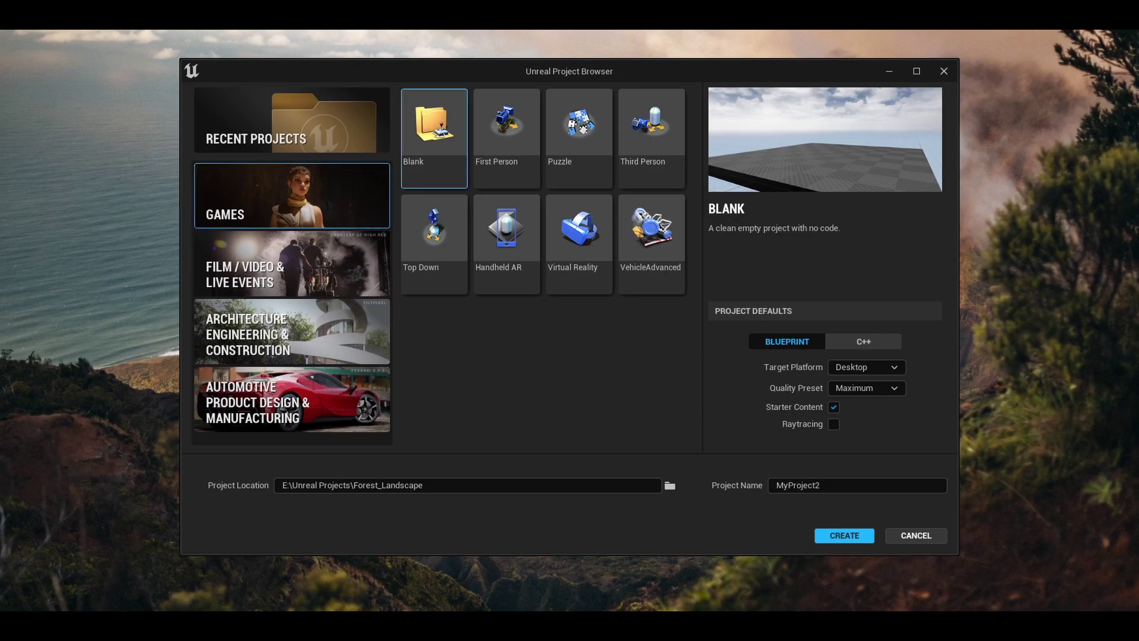
Open the project name of the new Blank games project for editing
left_click_drag(820, 485, 776, 485)
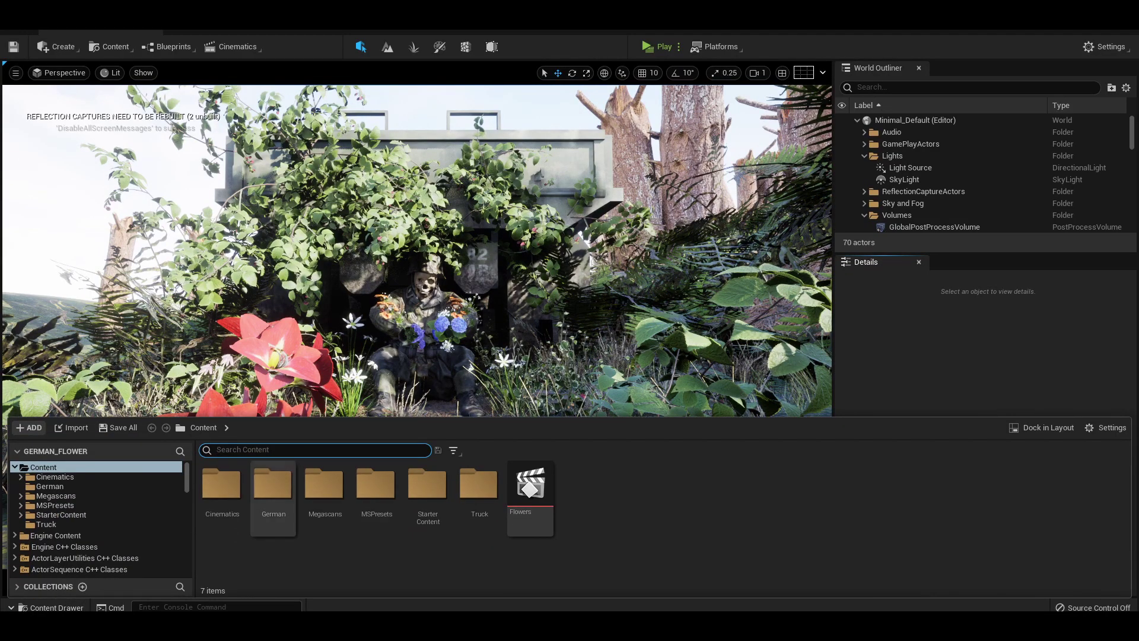
Look through the German and Cinematics asset folders and return to the Content folder
left_click(55, 476)
left_click(50, 486)
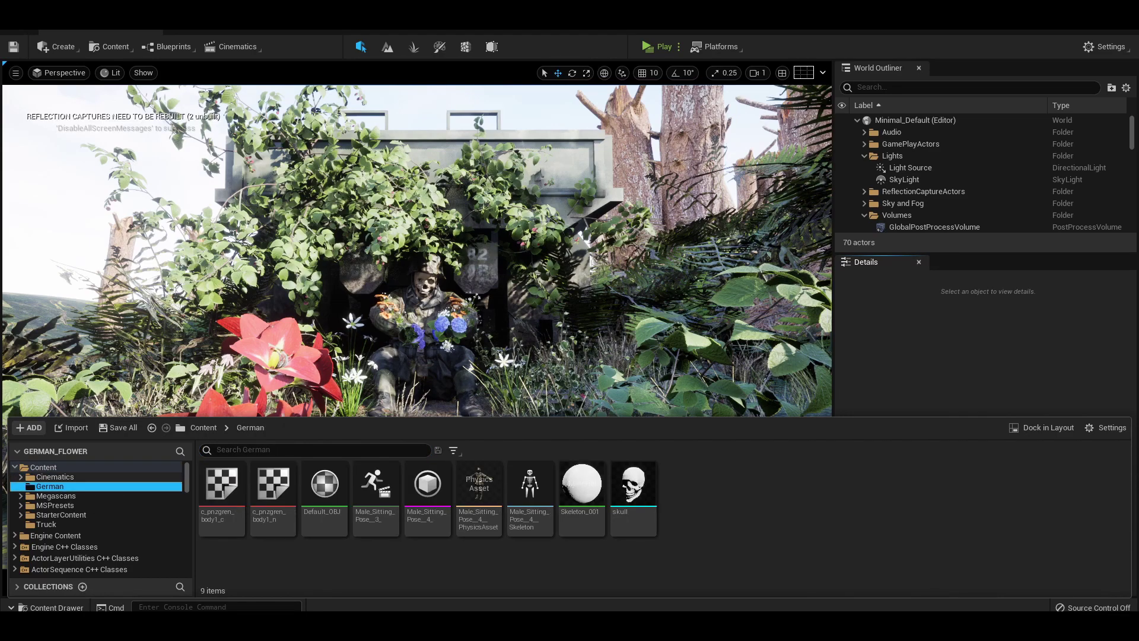
left_click(43, 467)
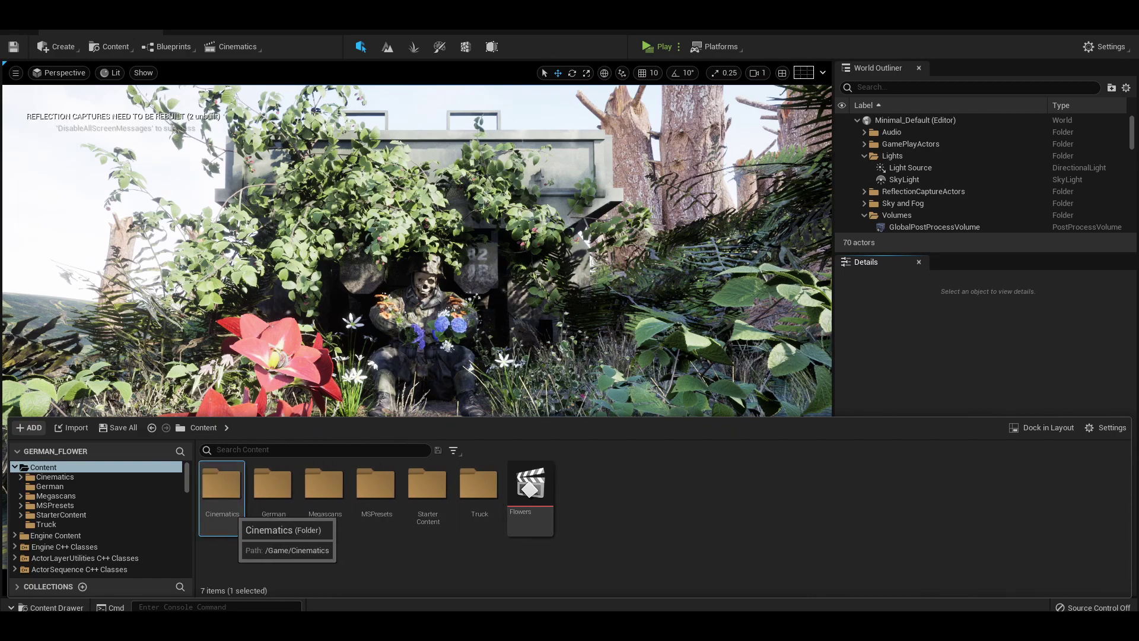
double_click(221, 492)
left_click(43, 467)
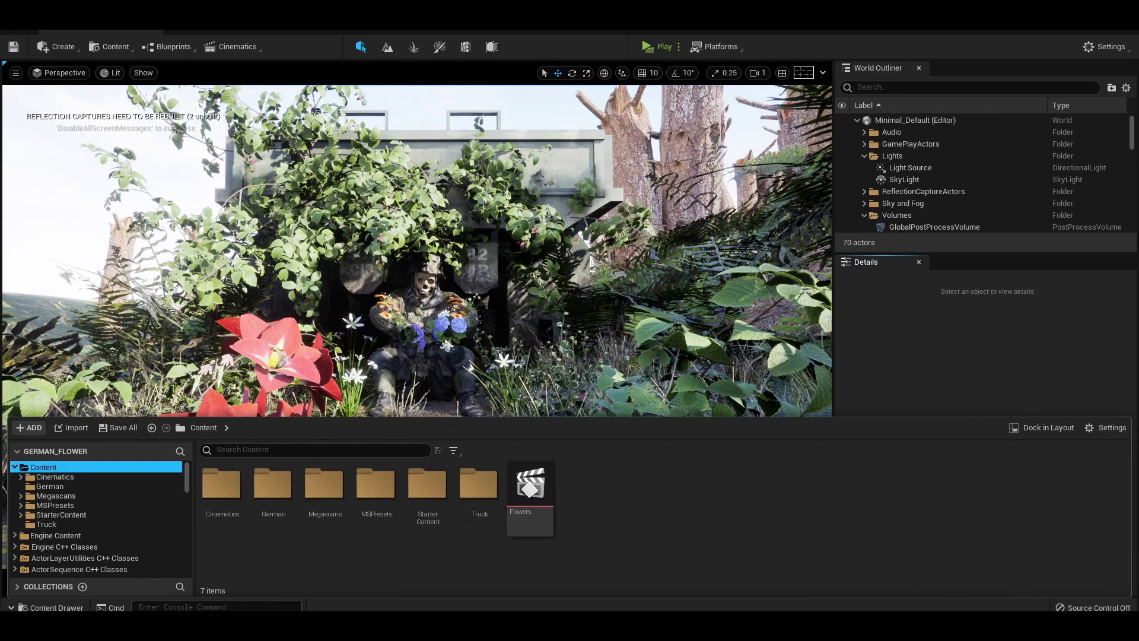
Create a folder named Folder_1 in the Content folder and open it
right_click(625, 505)
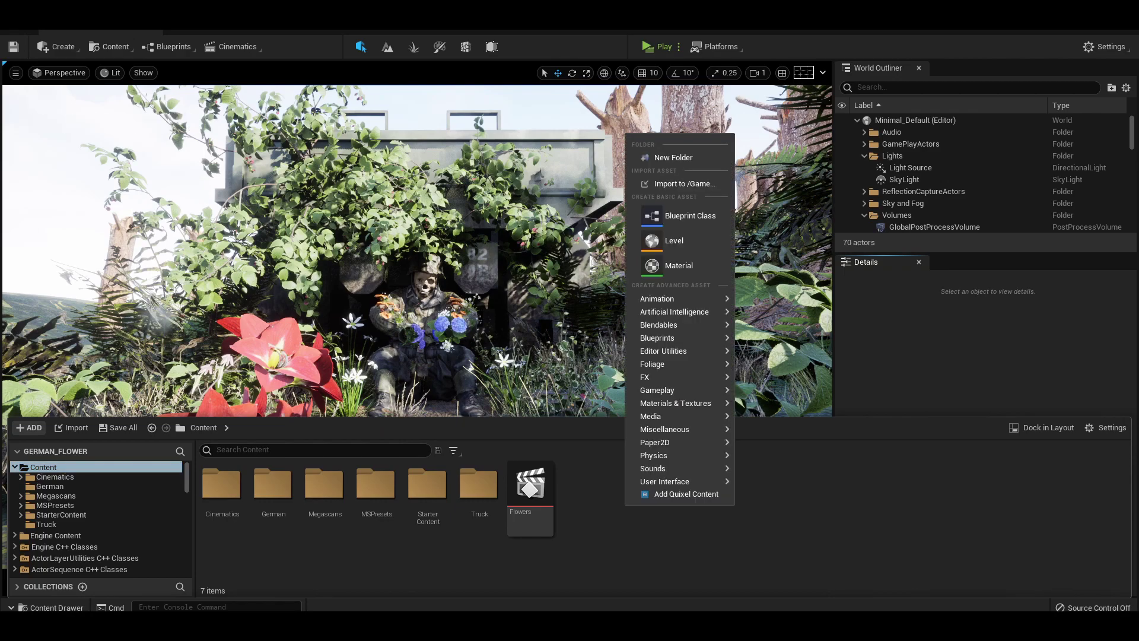
mouse_move(676, 312)
left_click(673, 158)
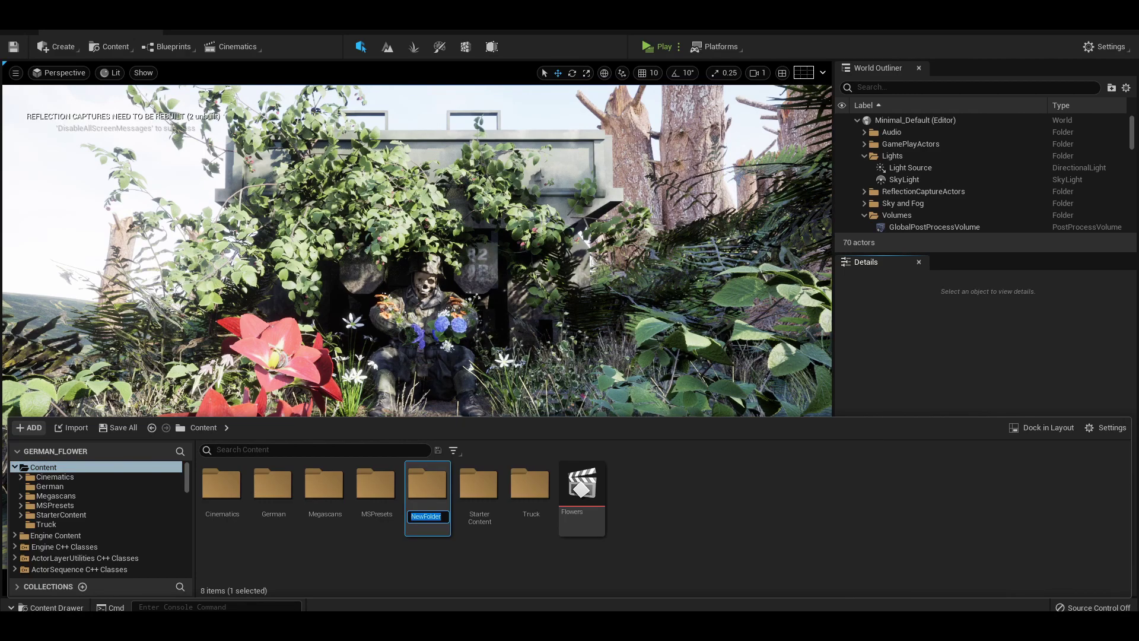
type("Folder")
key("BackSpace")
type("_1")
key("Return")
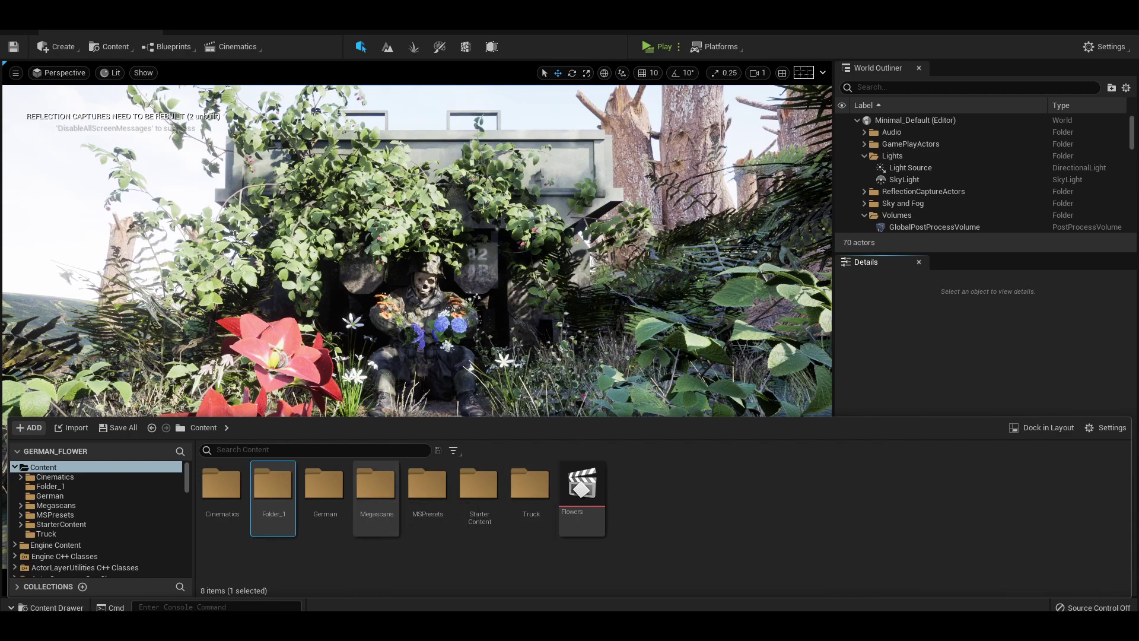
double_click(273, 497)
right_click(290, 498)
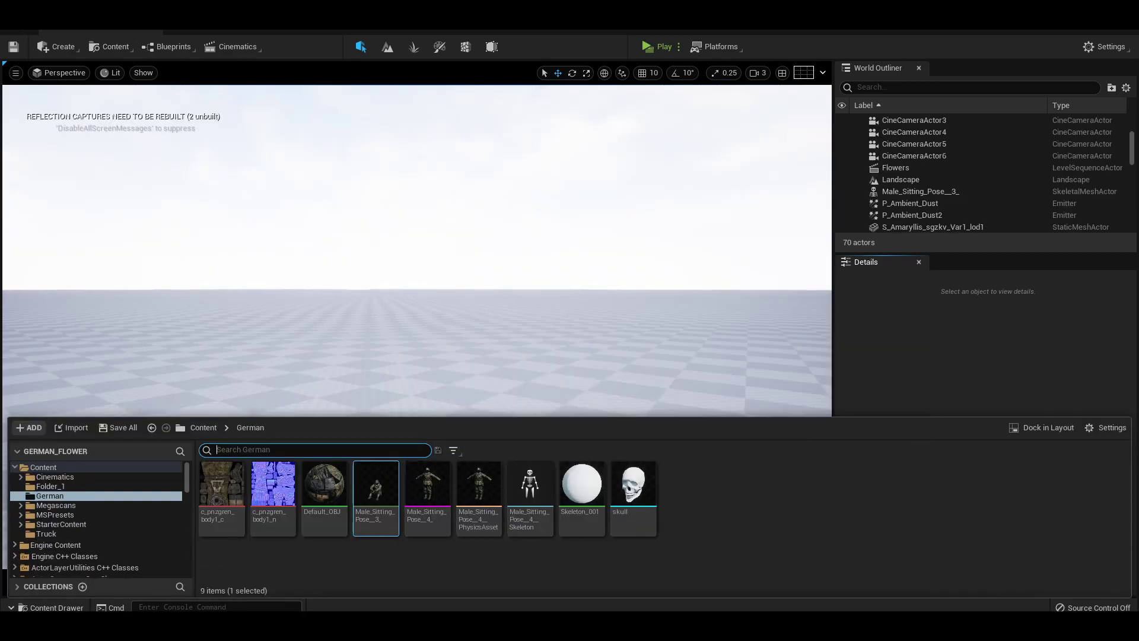
Place the Male_Sitting_Pose__3_ animation asset in the level and set its Z rotation to 180°
mouse_move(375, 489)
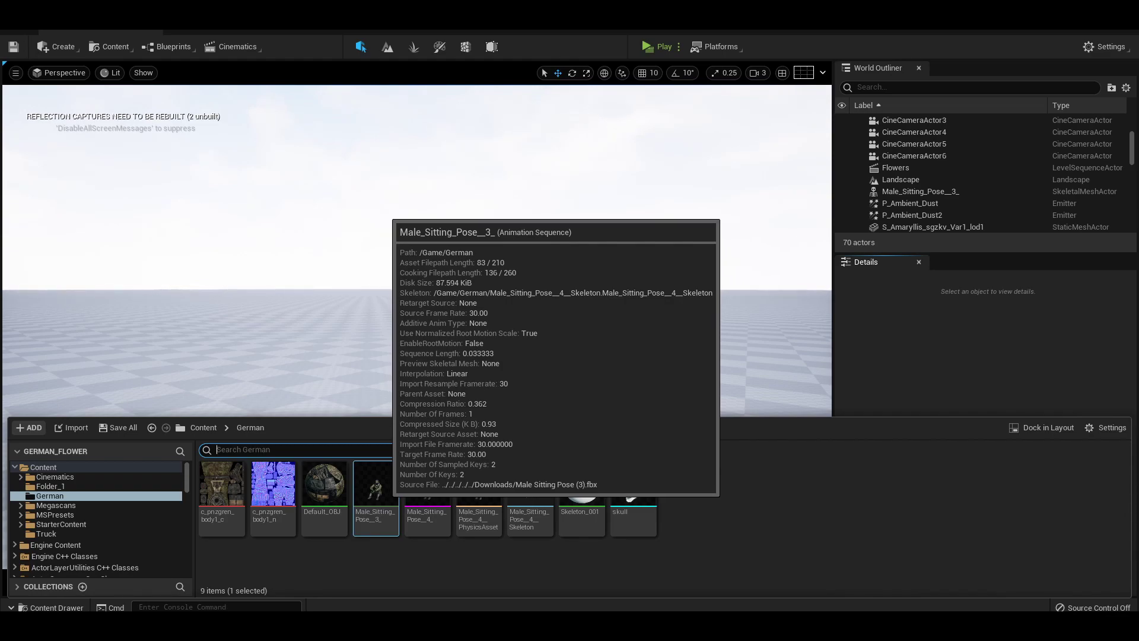
left_click_drag(375, 498, 401, 407)
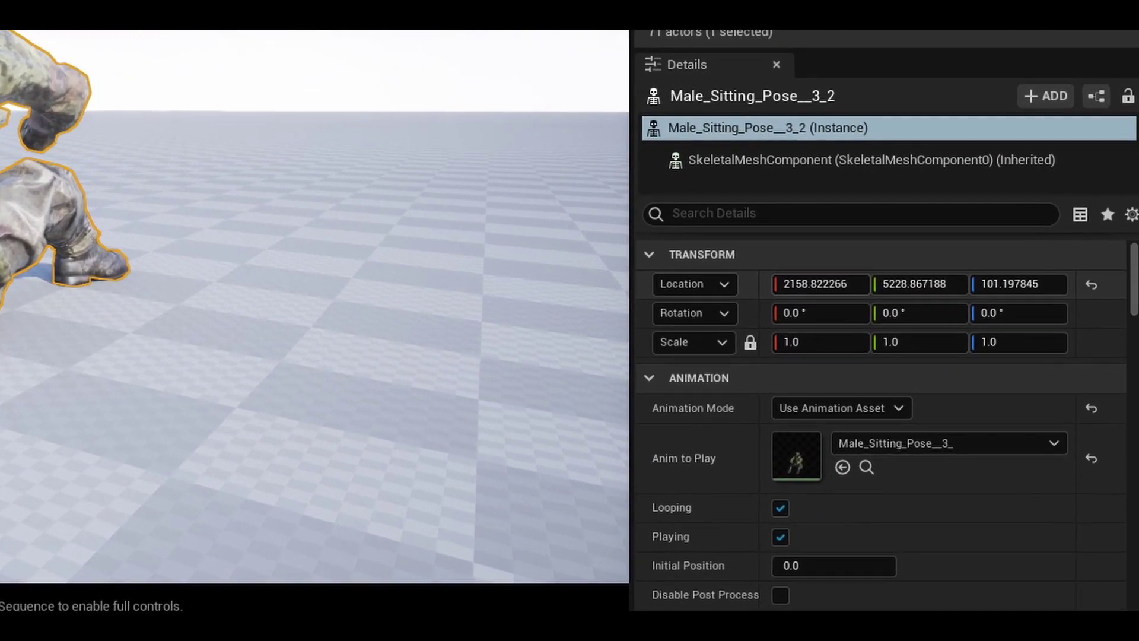
left_click(1054, 408)
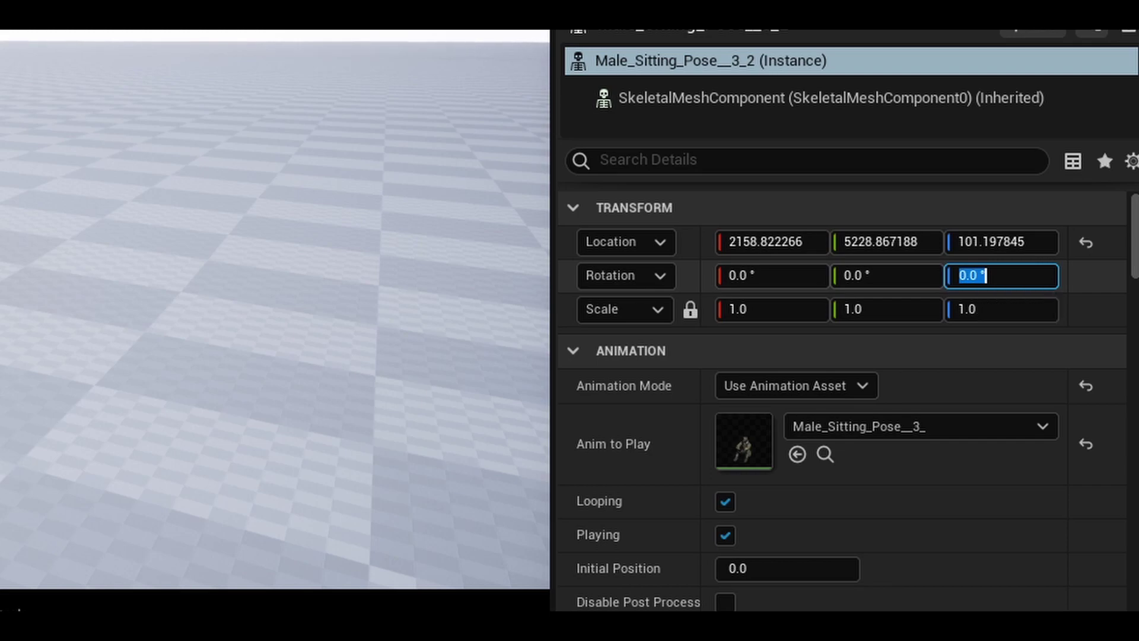
type("0")
key("Return")
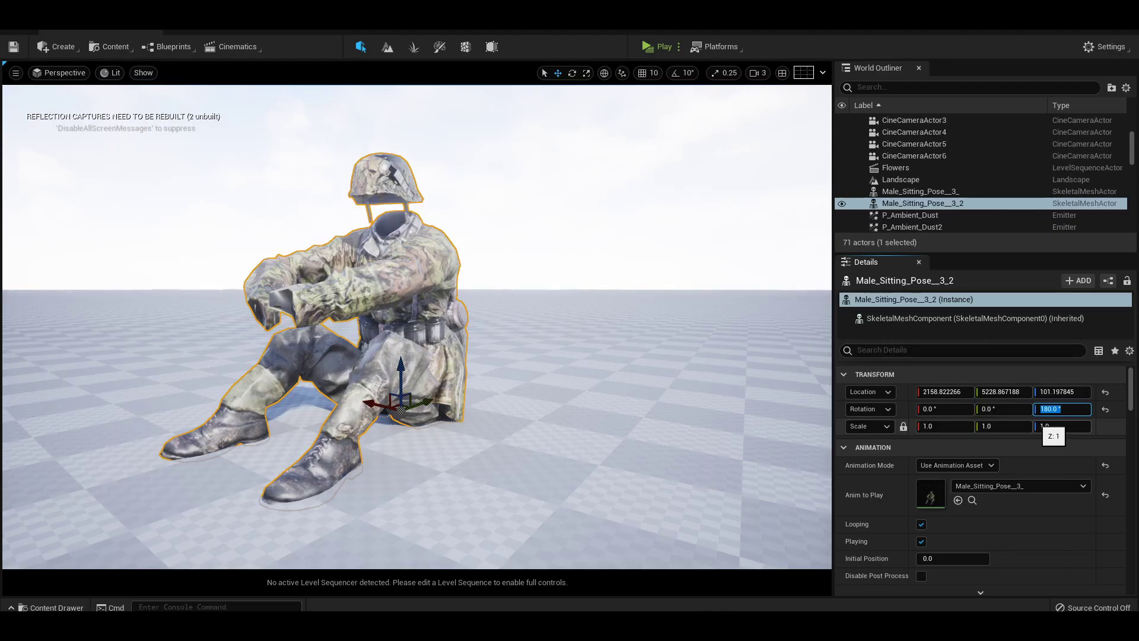
Review the placed soldier's details and try out different viewport camera speeds while viewing him
scroll(1038, 424, "down", 10)
scroll(1038, 474, "up", 10)
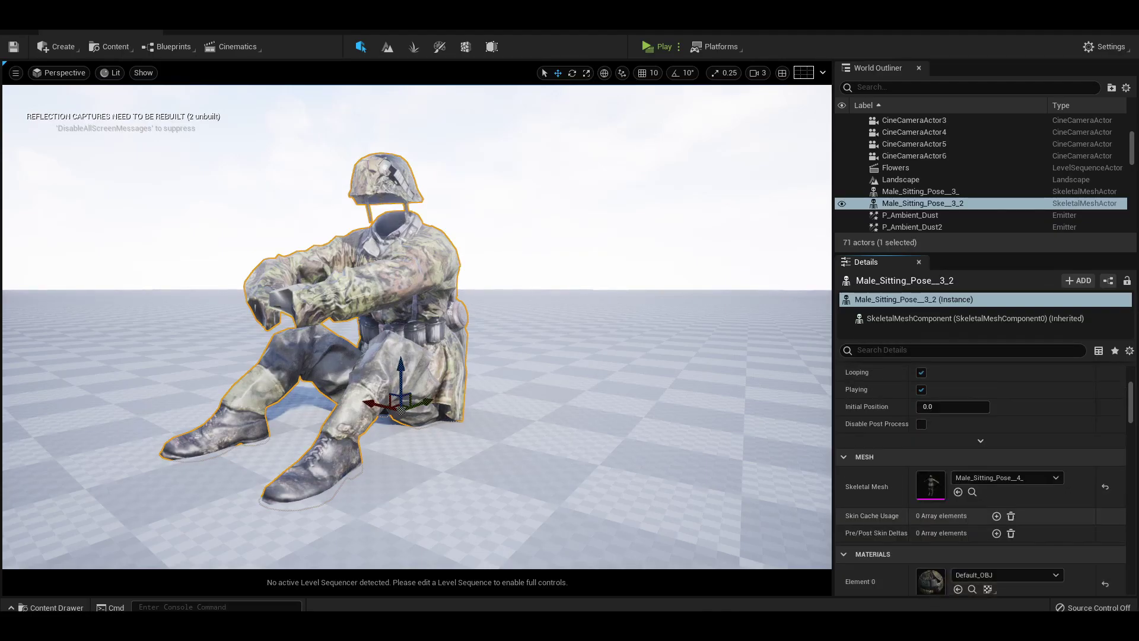
right_click_drag(415, 326, 504, 362)
left_click(757, 73)
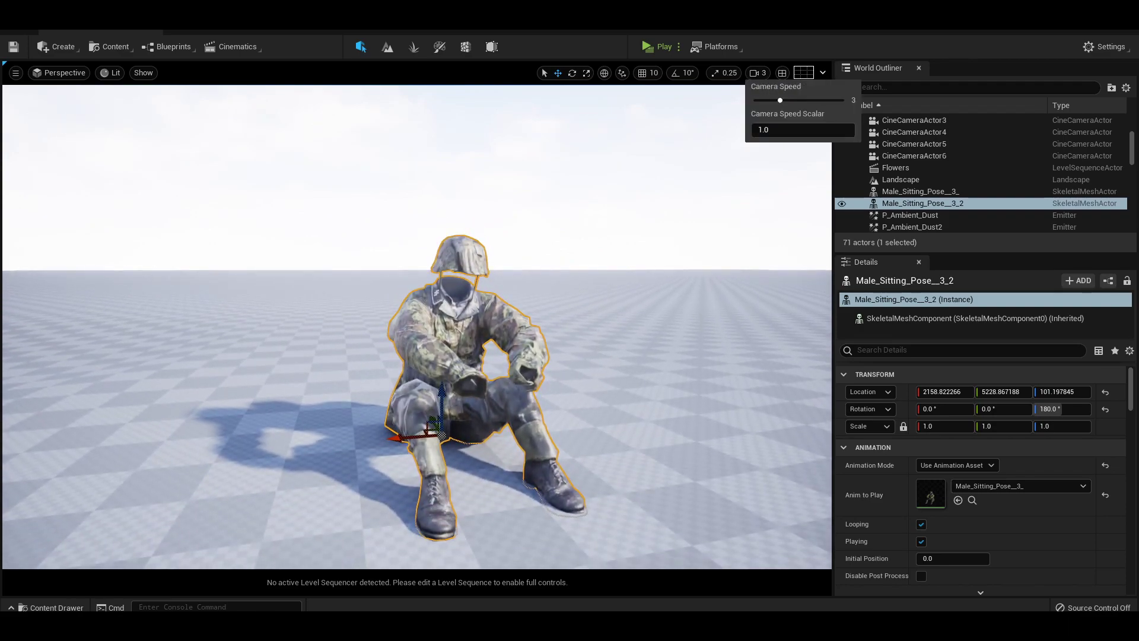
left_click_drag(792, 100, 754, 100)
key("q")
right_click_drag(417, 327, 475, 314)
key("w")
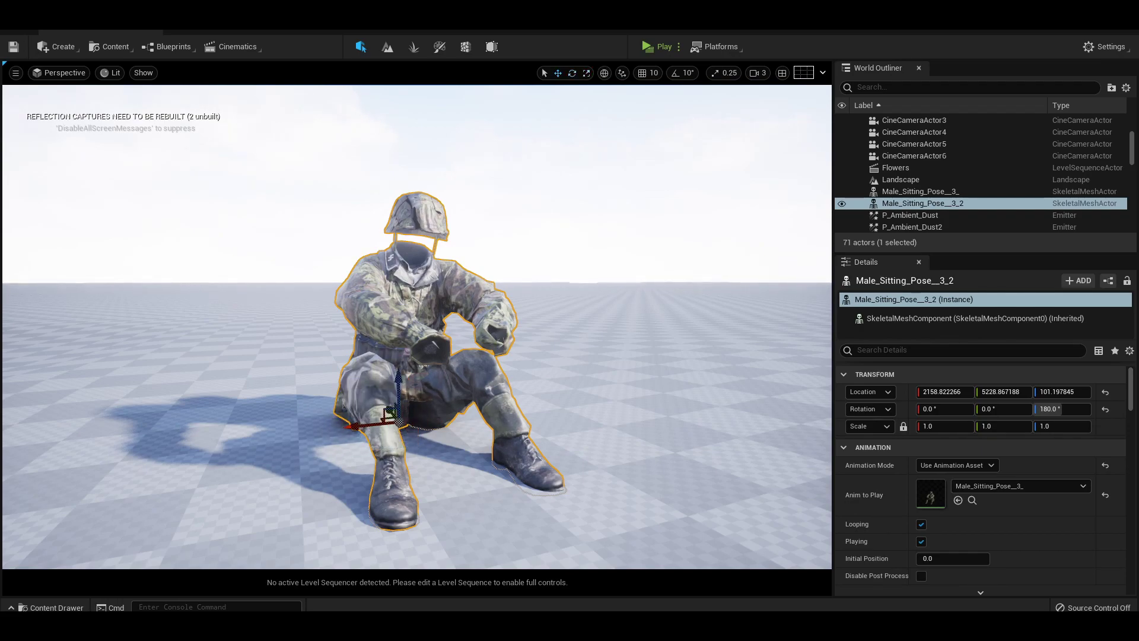
Fly the viewport camera around the seated soldier forward, backward, sideways, up and down
right_click_drag(417, 327, 414, 378)
key("d")
key("w")
key("e")
key("q")
key("a")
key("e")
key("q")
key("d")
key("w")
key("s")
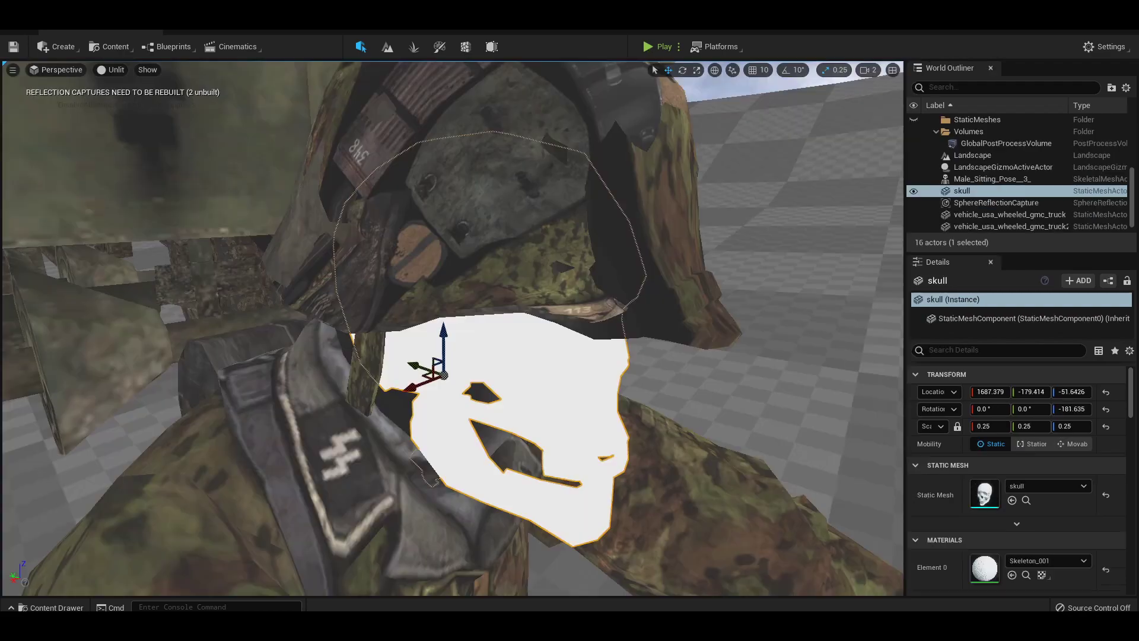
Shift the skull to about 1686.489 on the X axis and rotate it to fit under the soldier's helmet
right_click_drag(453, 328, 455, 328)
key("q")
left_click_drag(414, 297, 425, 297)
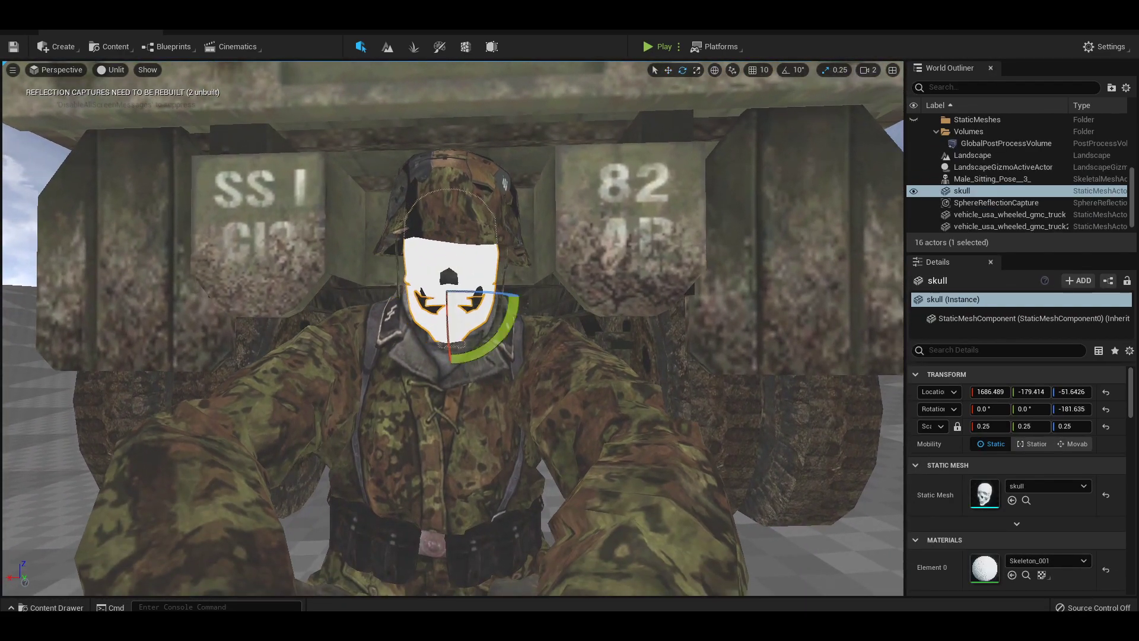
left_click_drag(498, 332, 514, 307)
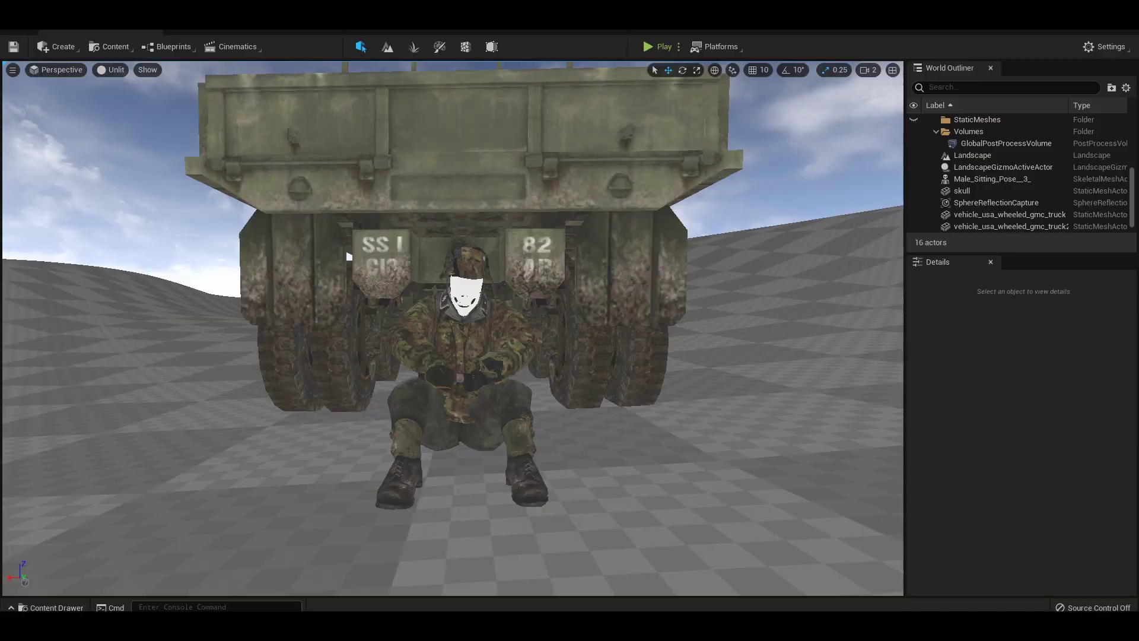
Add a level sequence named Flowers and create a Cine Camera Actor in it
left_click(236, 47)
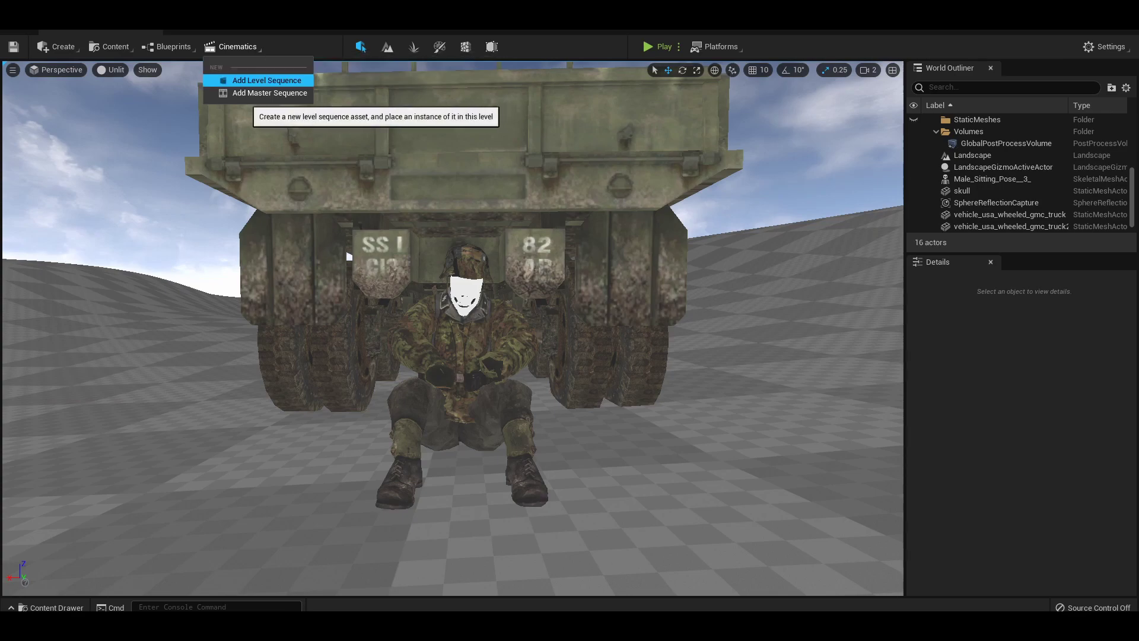
left_click(266, 80)
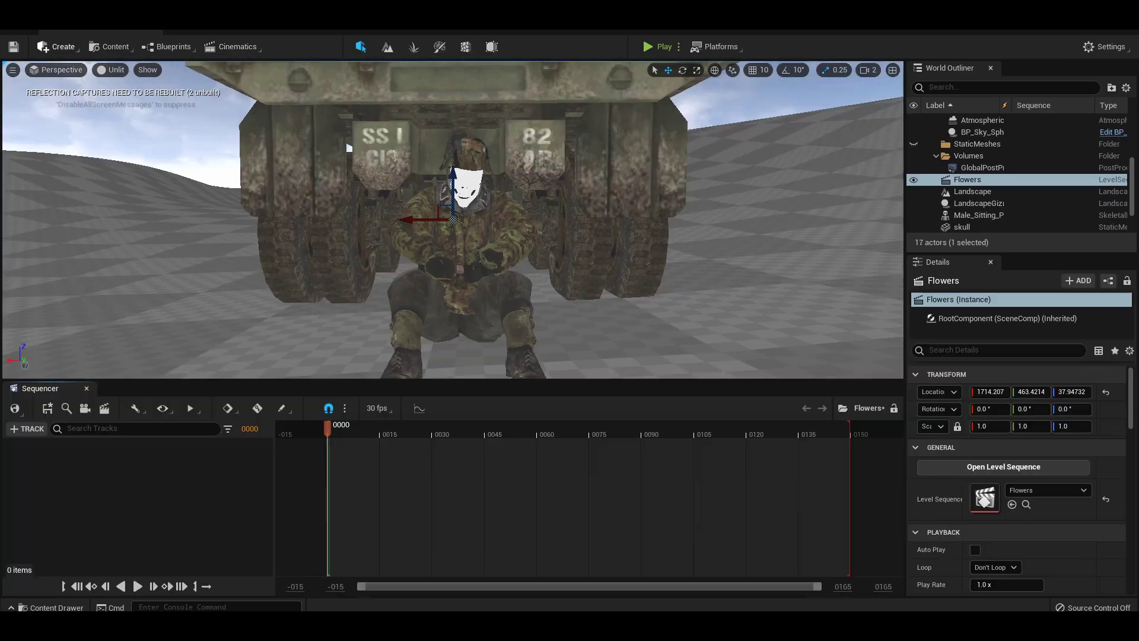
left_click(58, 46)
mouse_move(82, 107)
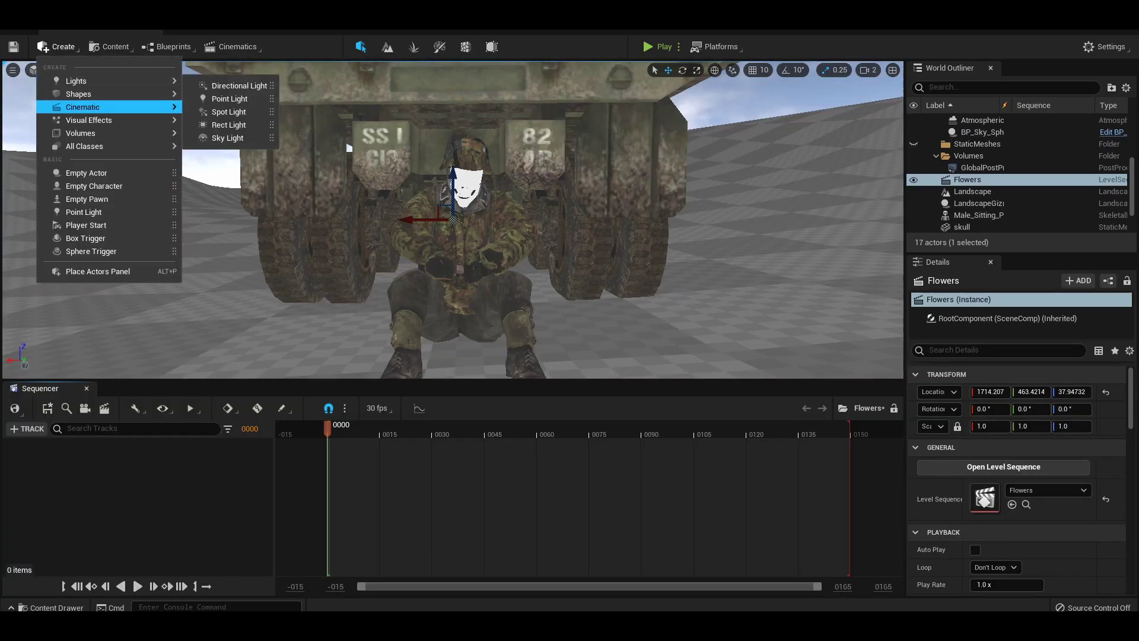
left_click(243, 112)
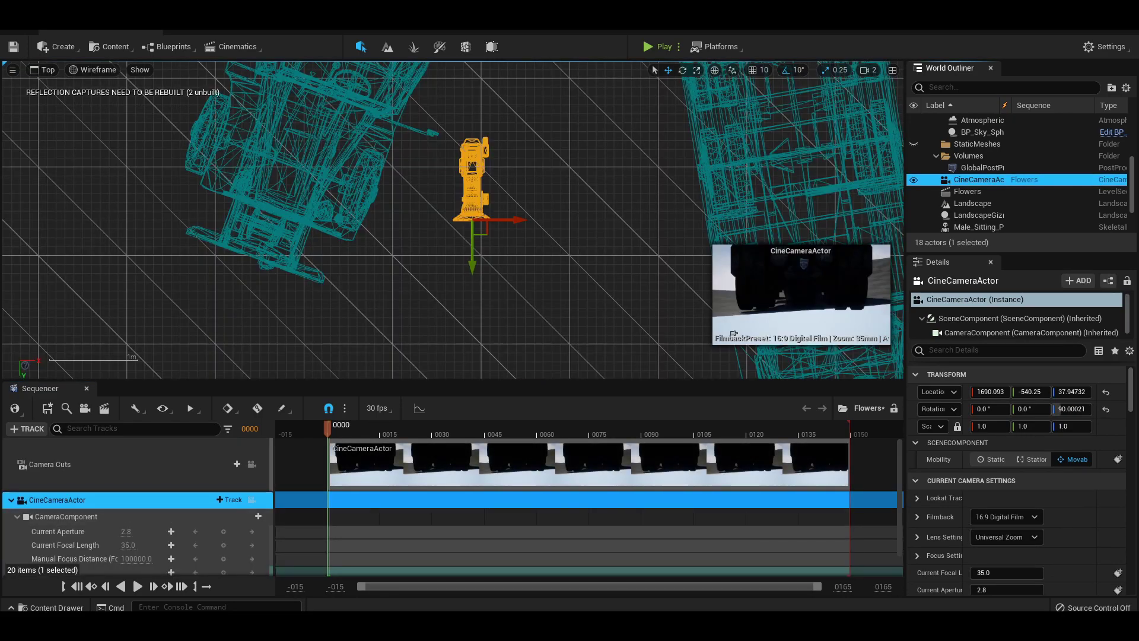
Enlarge the sequencer area and pilot the CineCameraActor in the Cinematic Viewport
left_click_drag(452, 379, 452, 363)
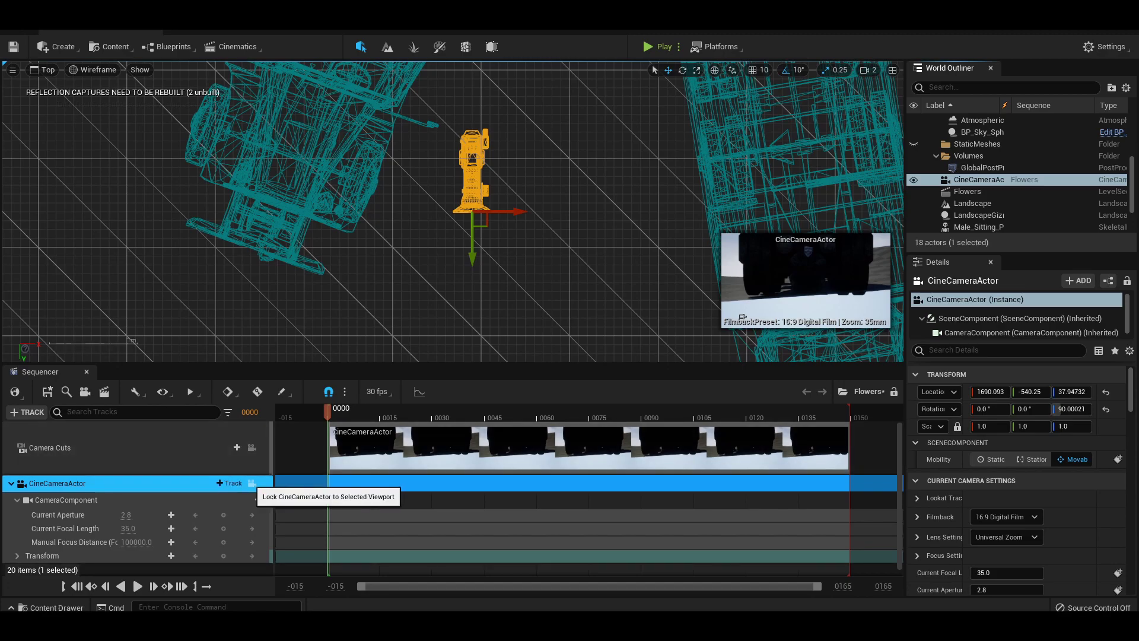
left_click(252, 482)
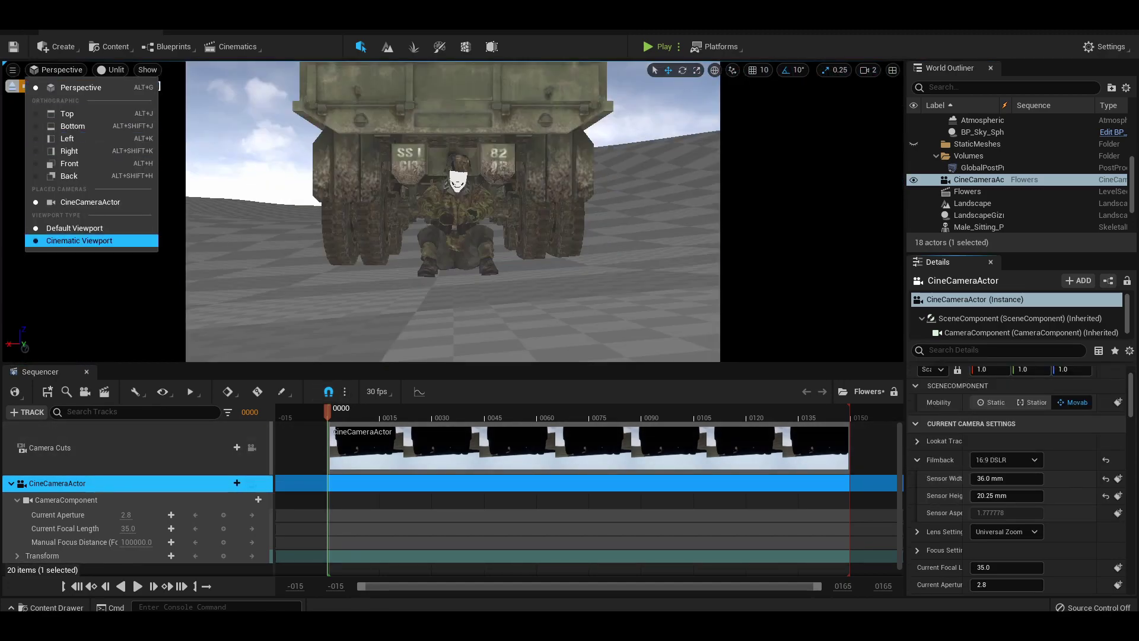
left_click(79, 240)
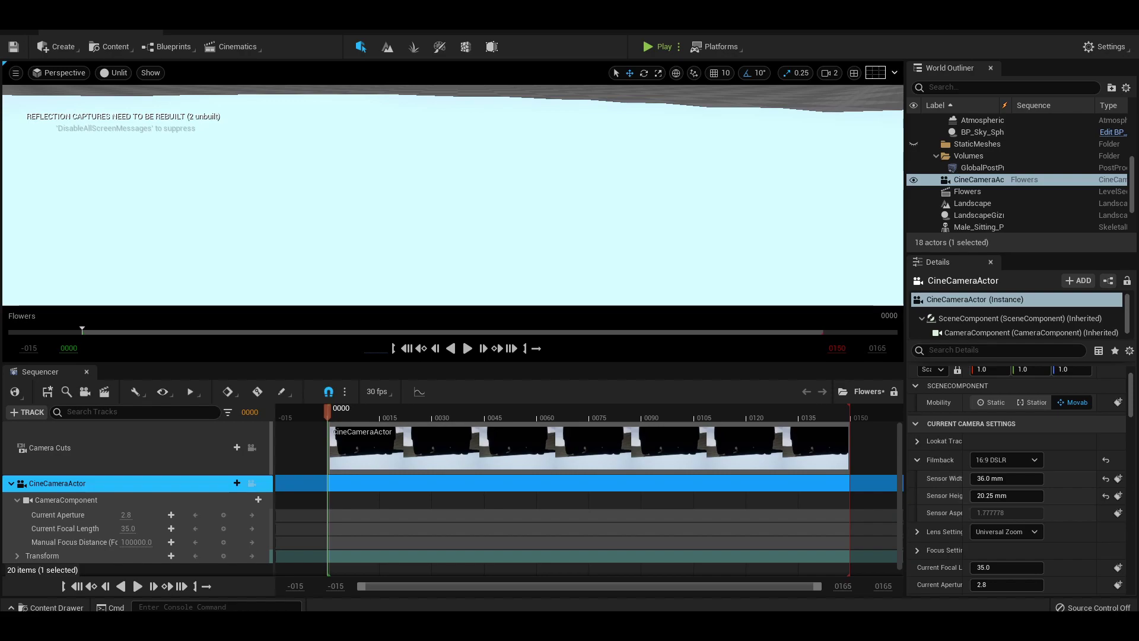
left_click(251, 483)
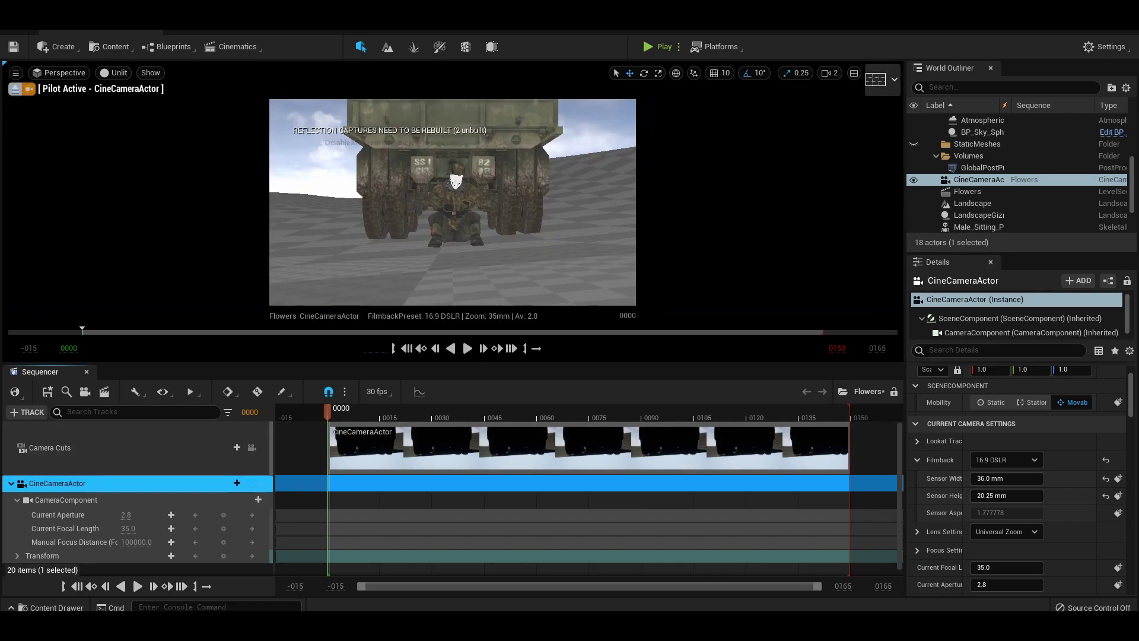
Turn on the 2.35 letterbox mask for the cine camera view and open its colour for editing
left_click(884, 79)
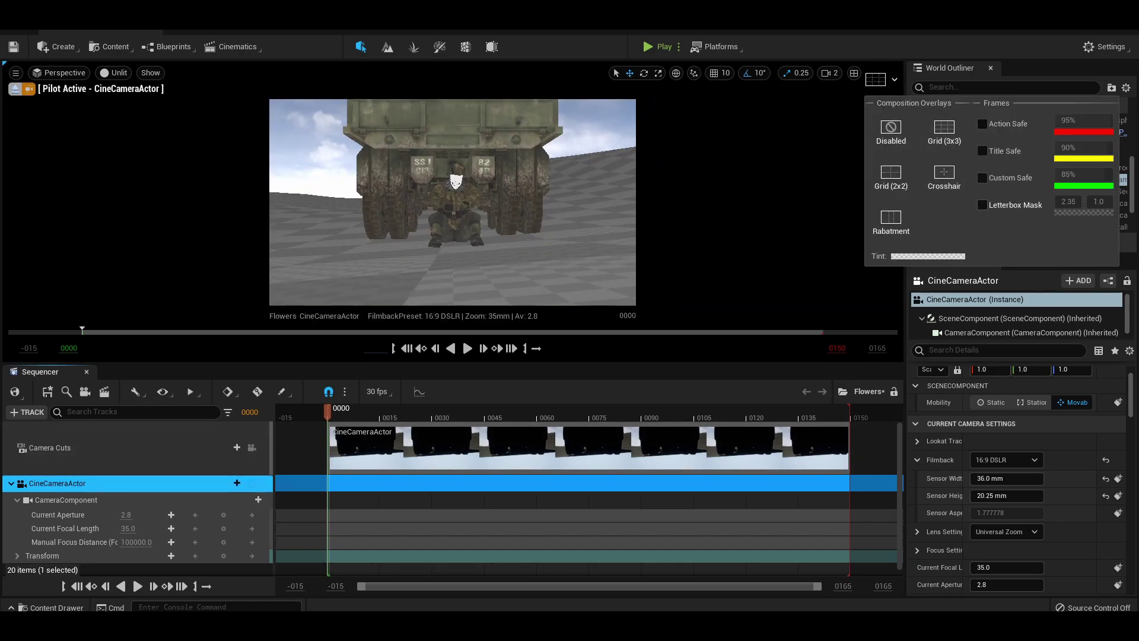
left_click(982, 205)
left_click(1083, 212)
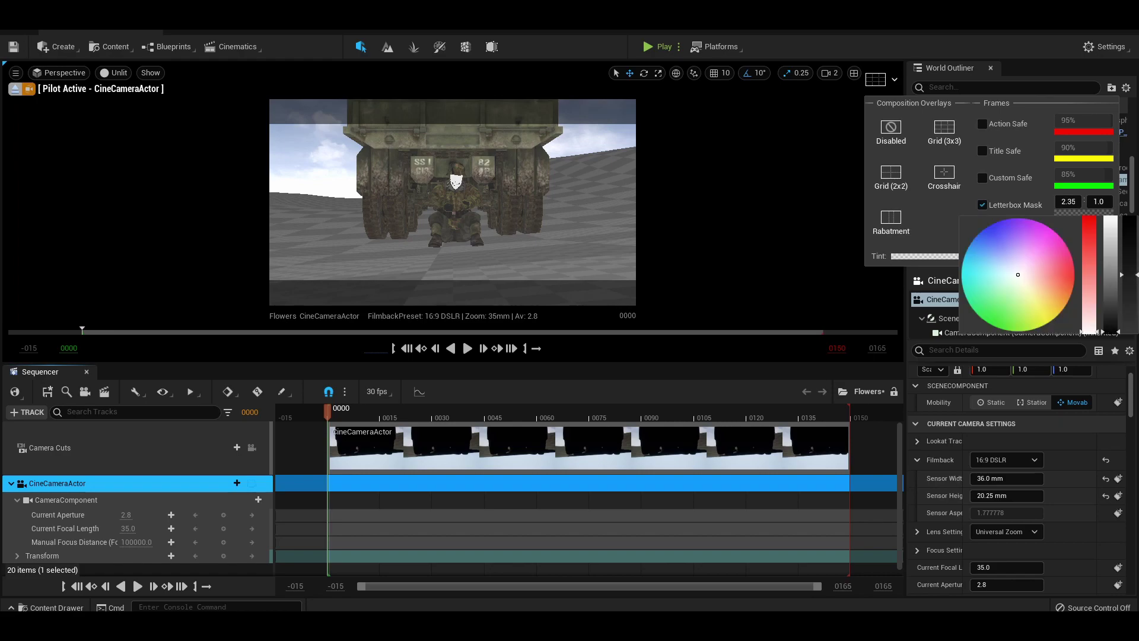
Set the CineCameraActor's filmback to 16:9 DSLR and reduce its manual focus distance in the Cinematic Viewport
left_click(992, 459)
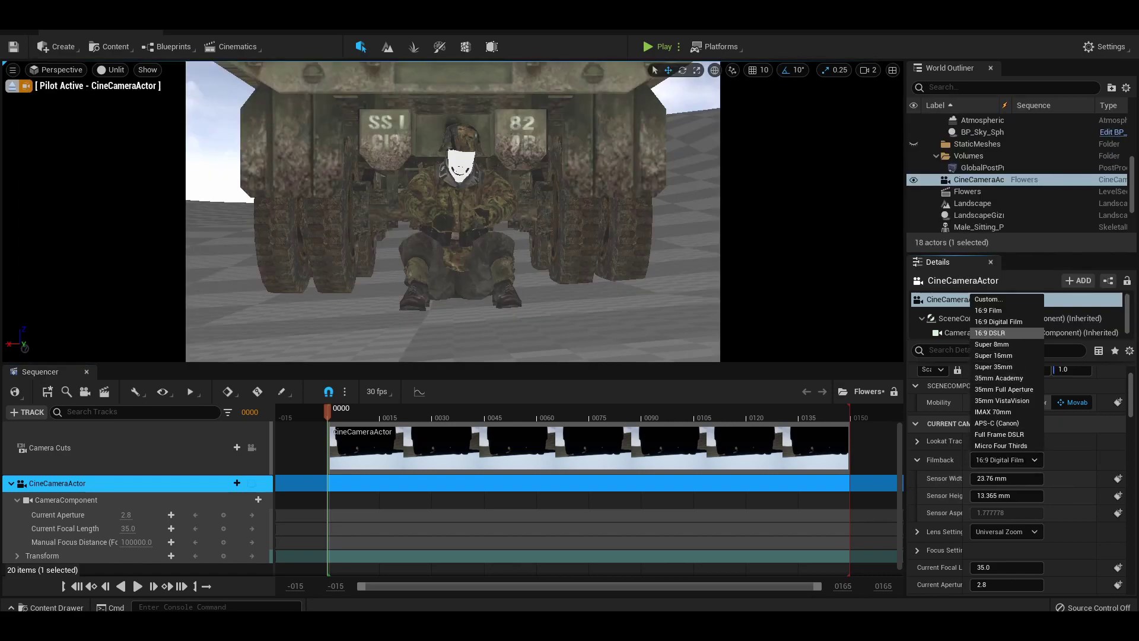
left_click(1002, 333)
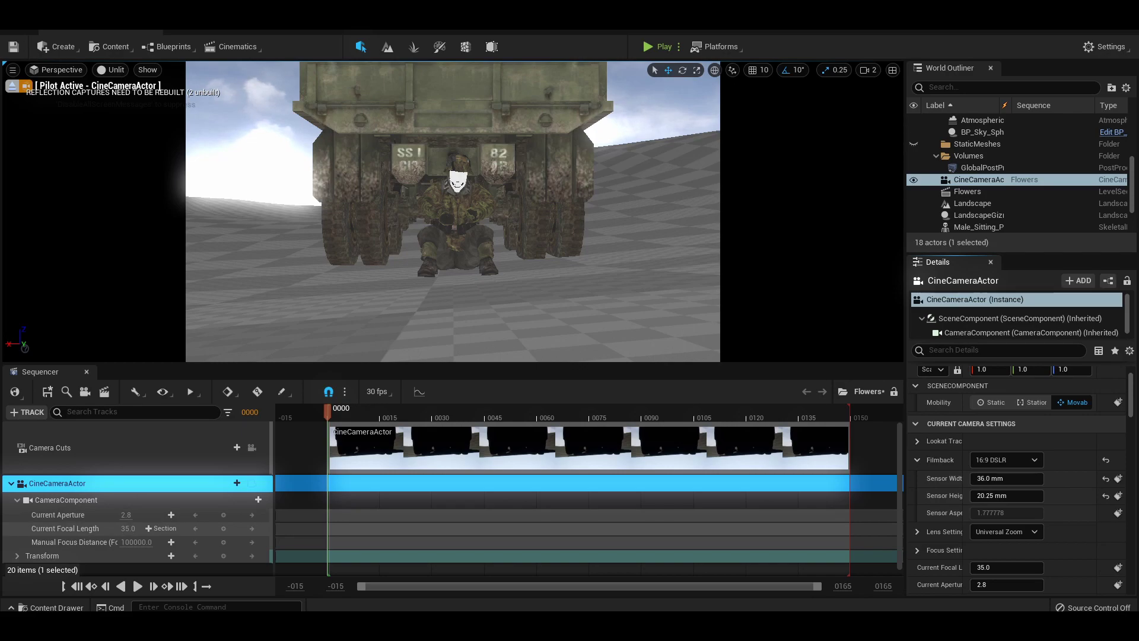
left_click(59, 69)
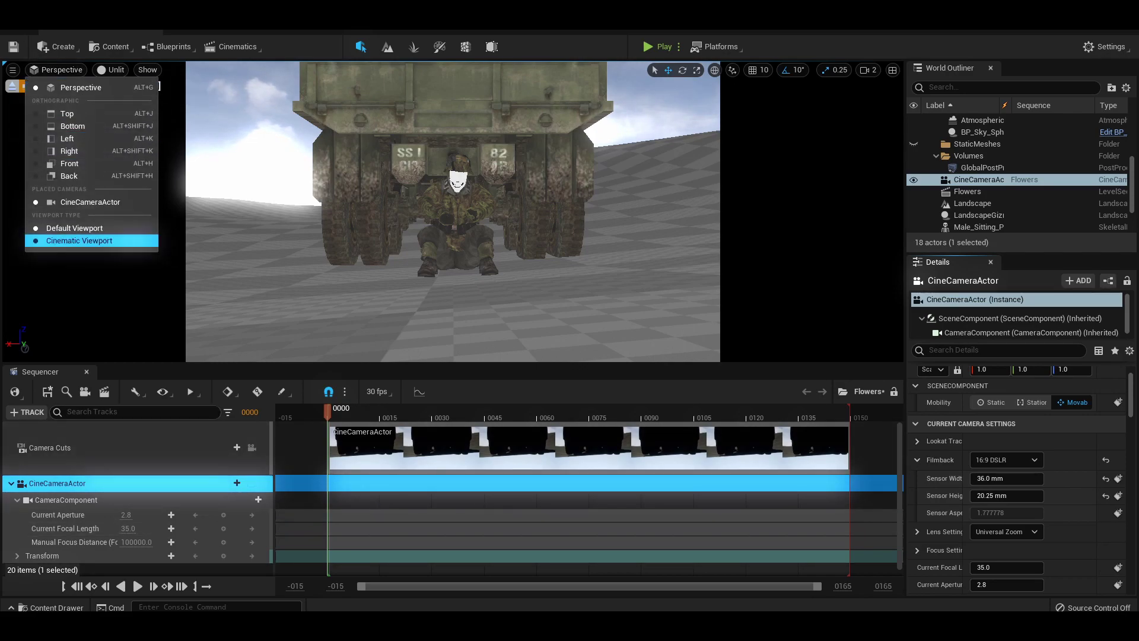
left_click(89, 241)
left_click_drag(137, 541, 107, 541)
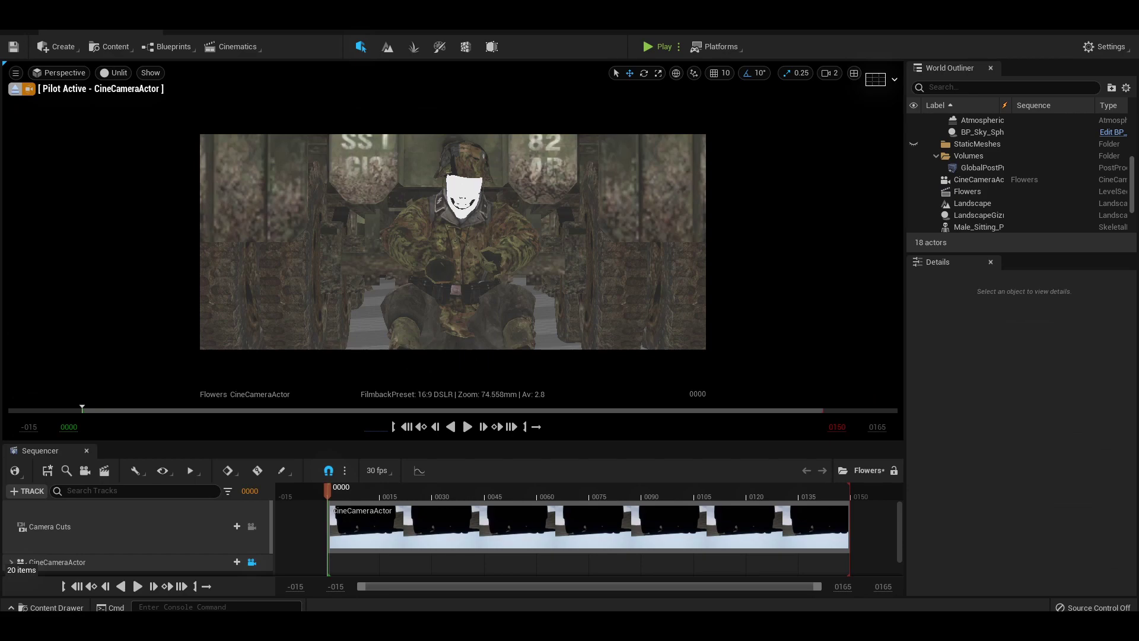
Open Quixel Bridge and go to the Deserted Medieval Village tutorial collection
left_click(109, 46)
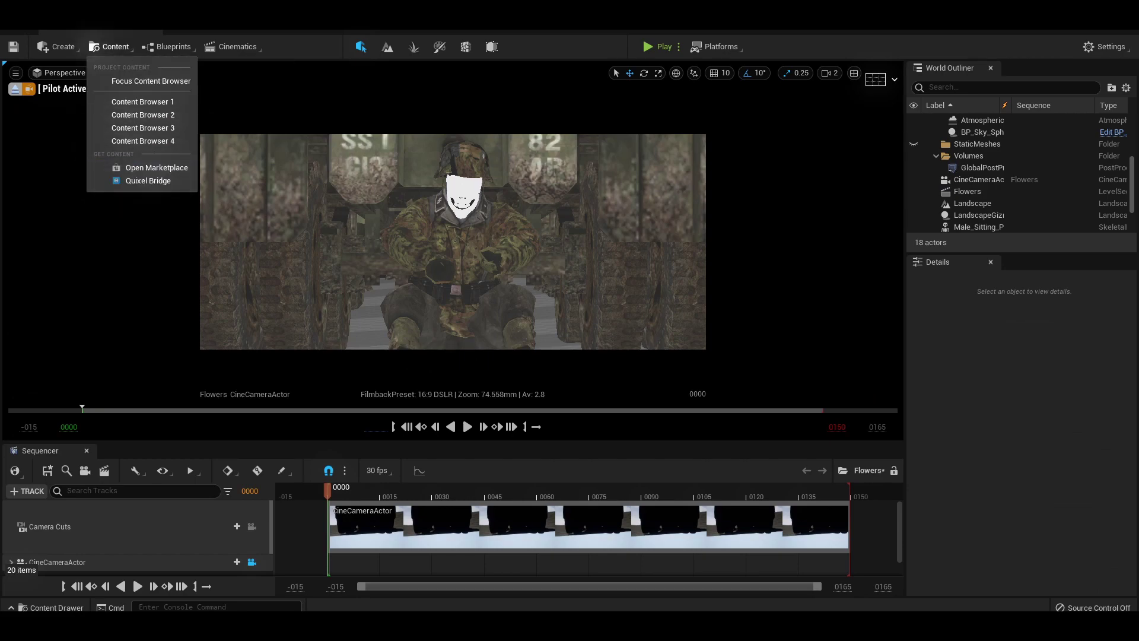
left_click(137, 178)
left_click(1028, 58)
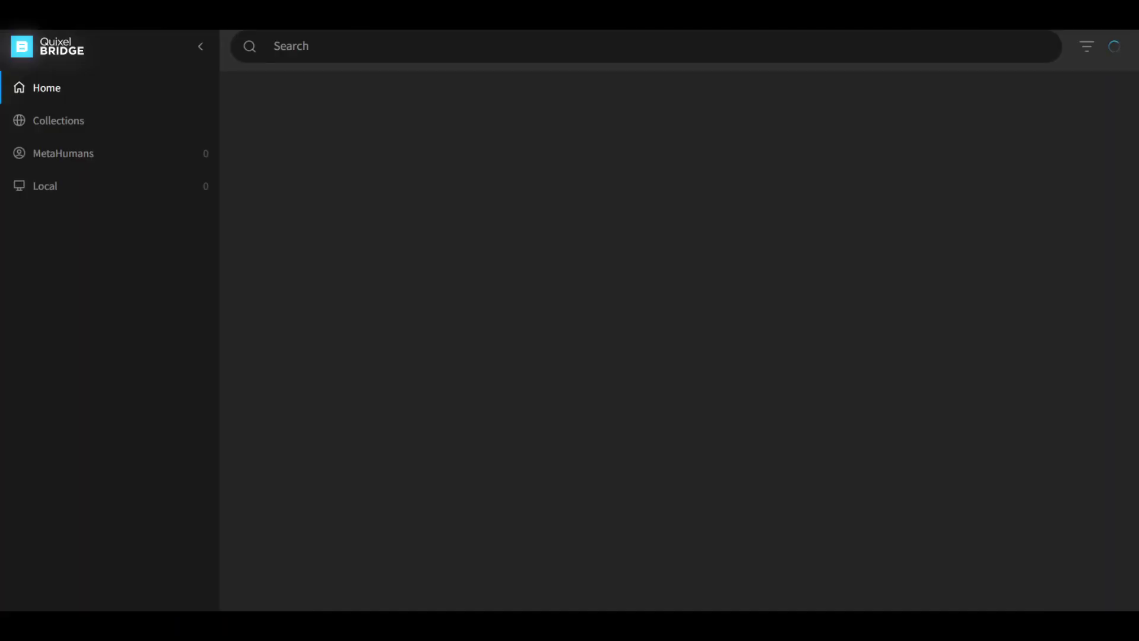
scroll(662, 338, "down", 6)
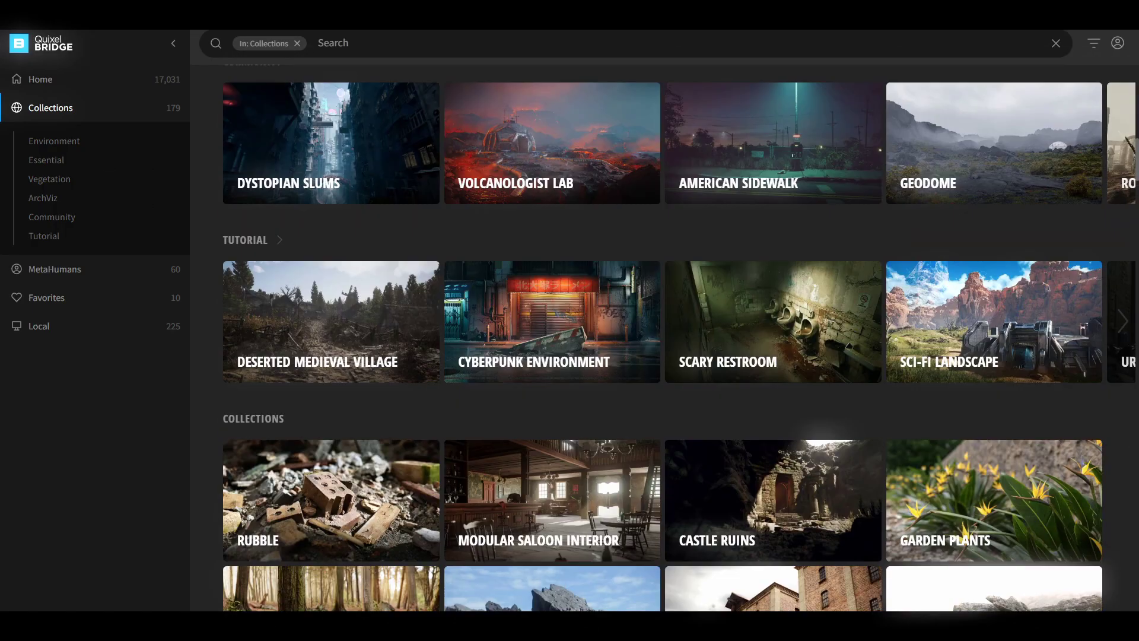
scroll(680, 333, "down", 4)
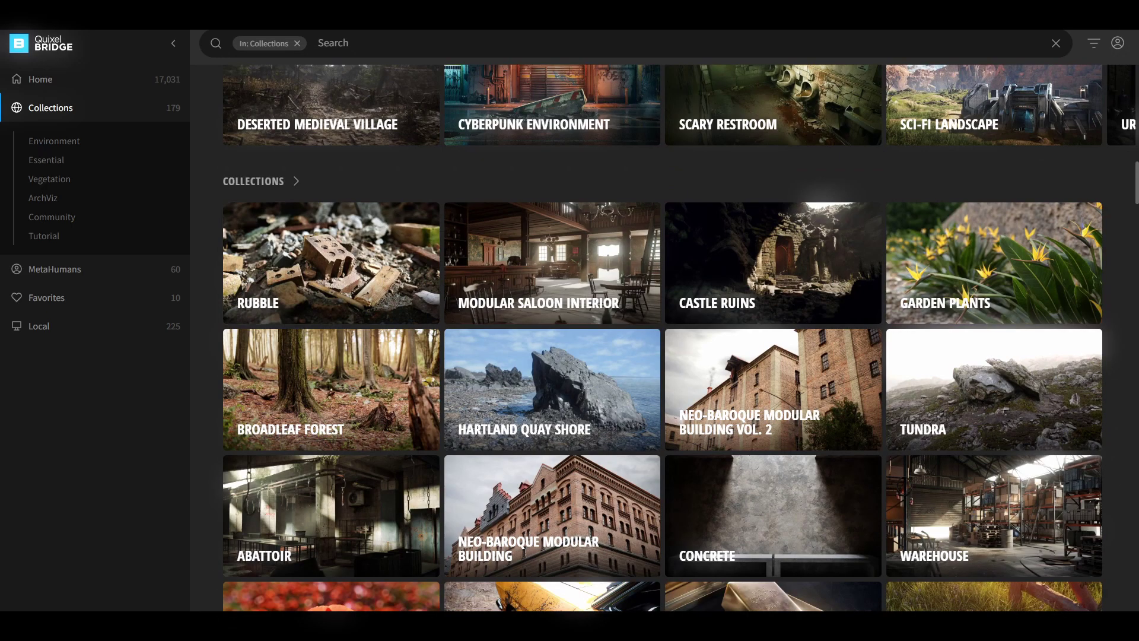
scroll(680, 332, "up", 2)
left_click(331, 203)
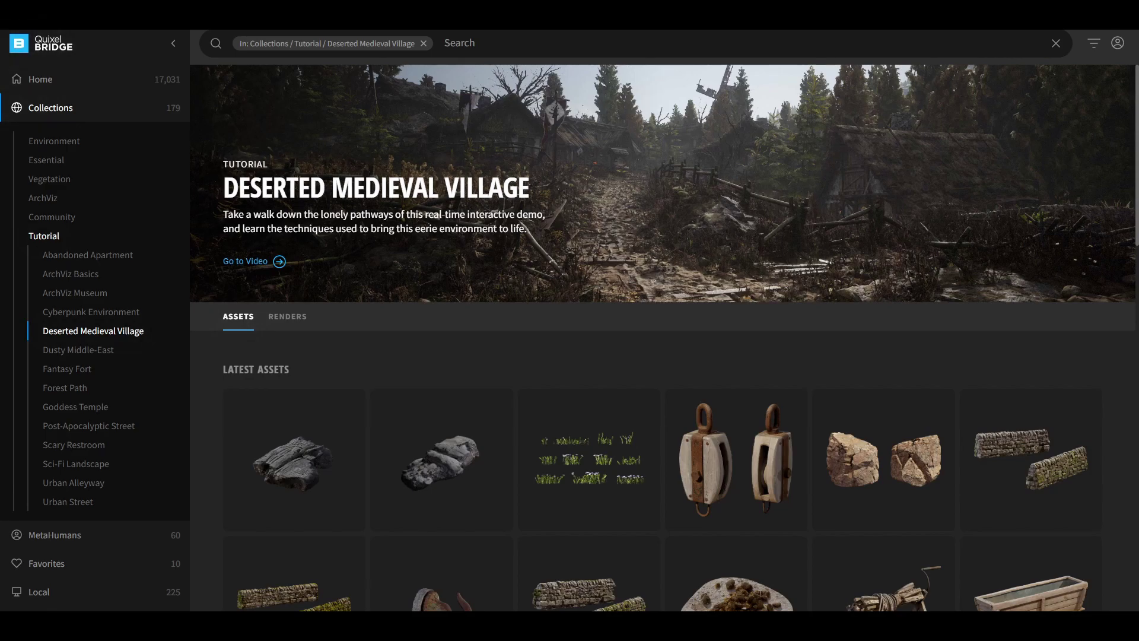
Browse the Deserted Medieval Village assets for props and ground pieces suited to the soldier scene
scroll(441, 428, "down", 3)
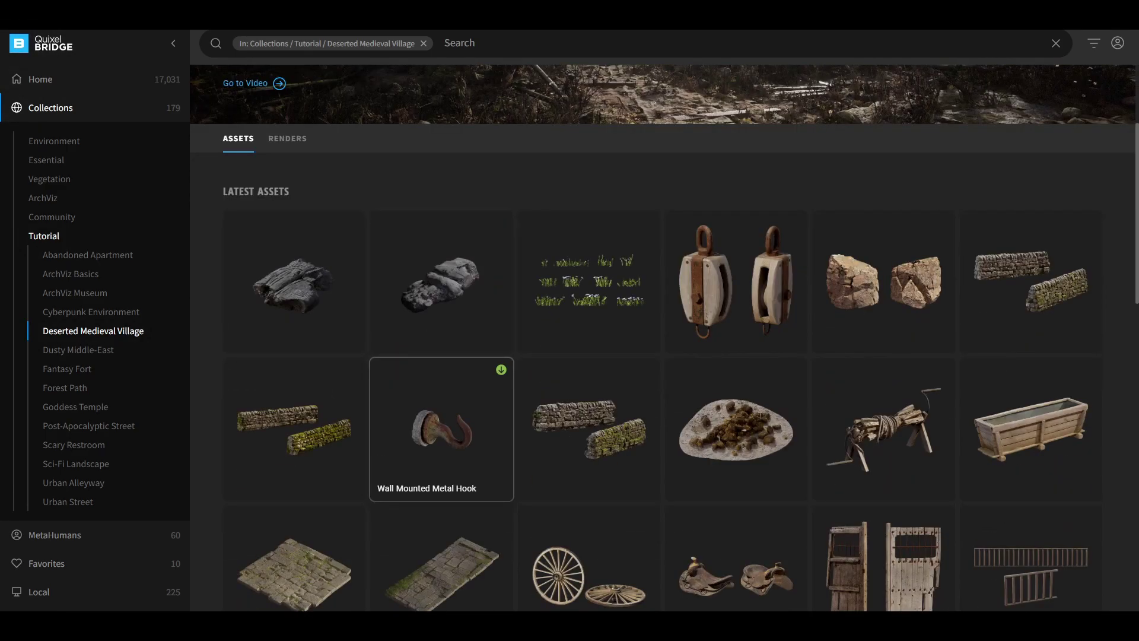
scroll(441, 429, "down", 6)
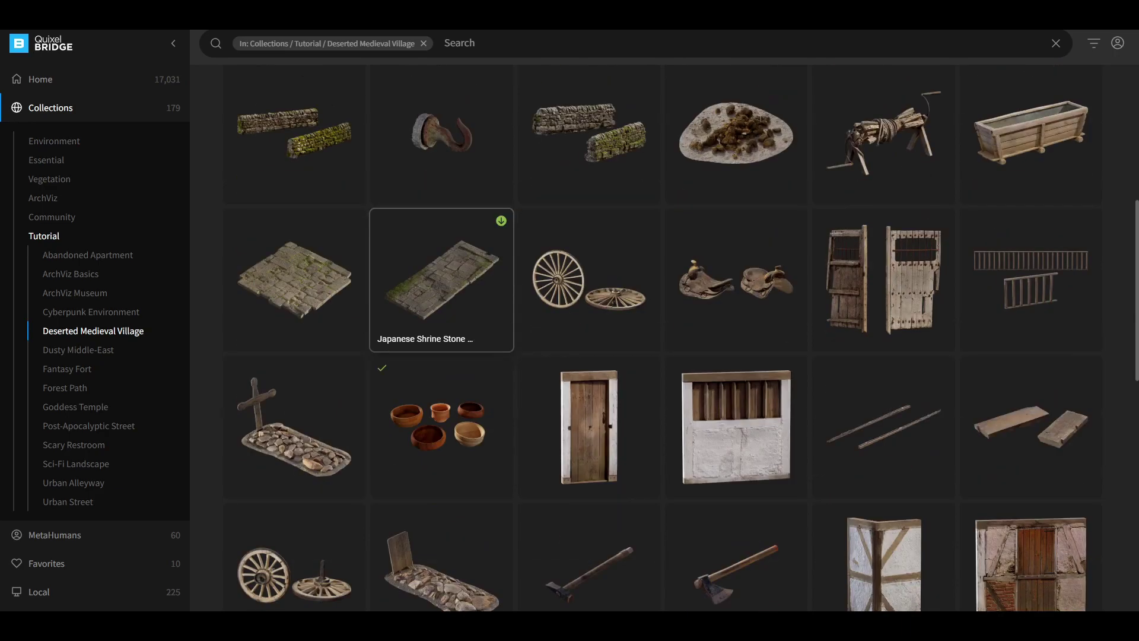
scroll(442, 385, "down", 3)
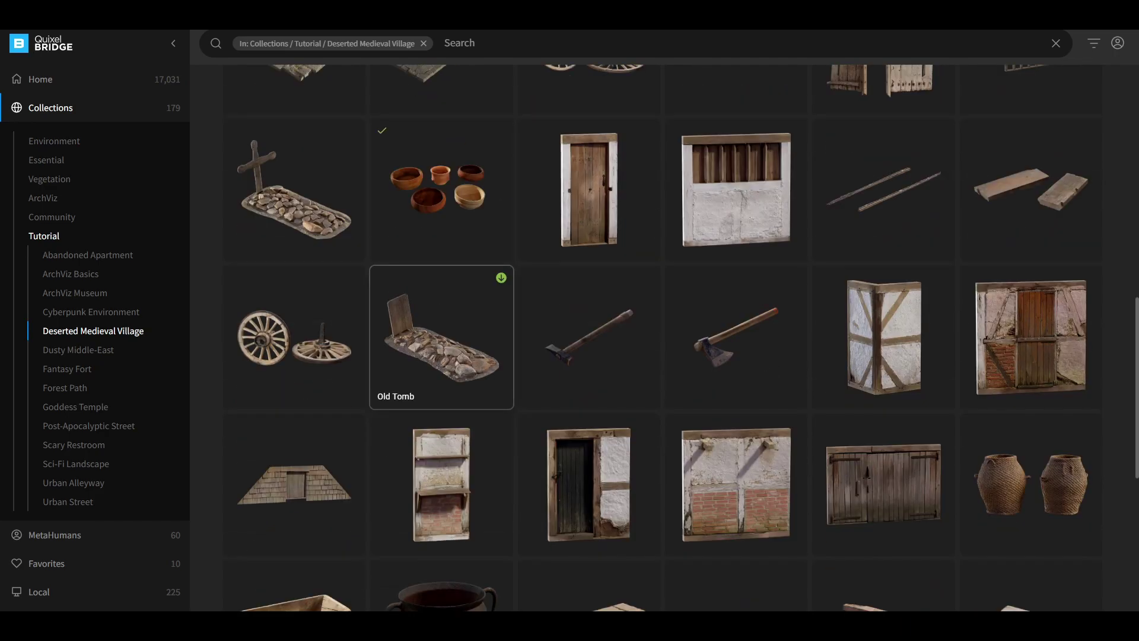
scroll(441, 385, "down", 7)
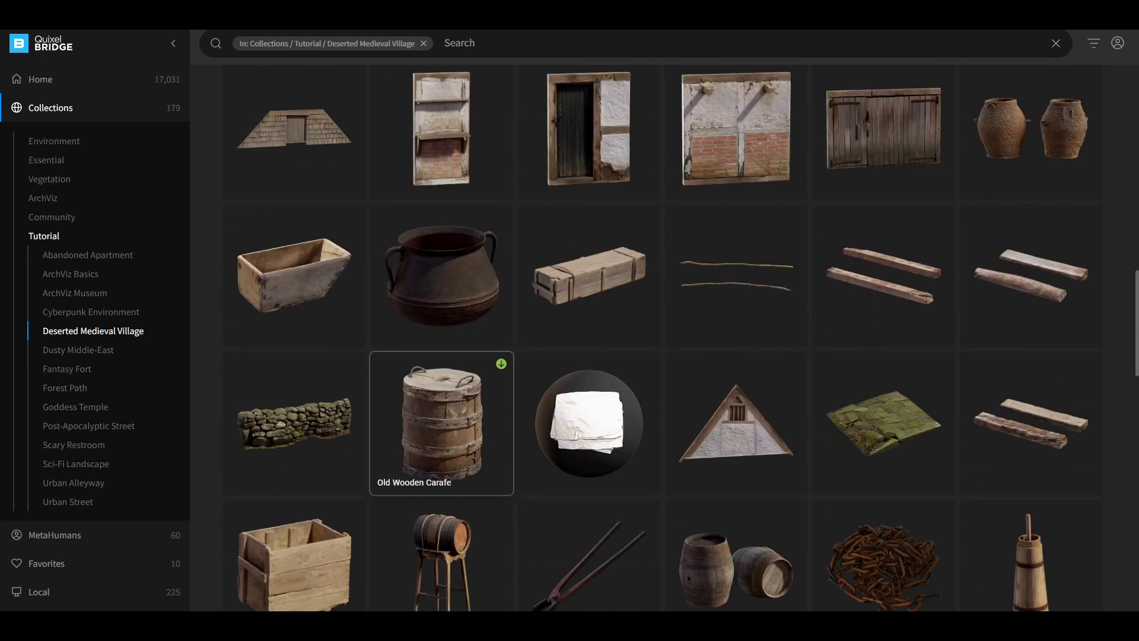
scroll(441, 385, "down", 4)
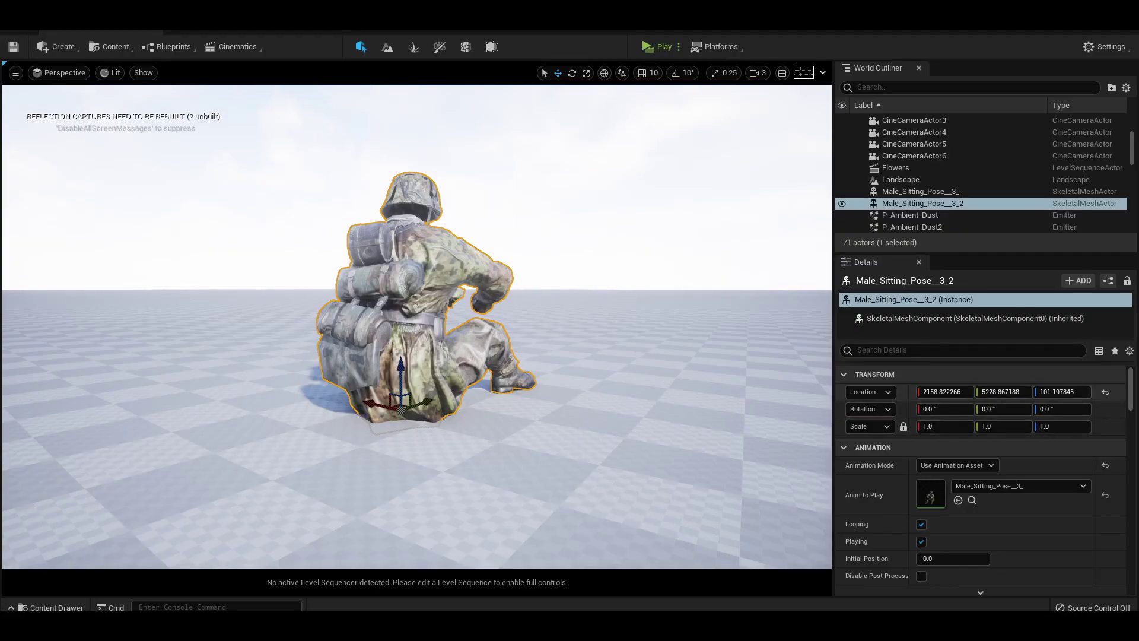
left_click(1061, 409)
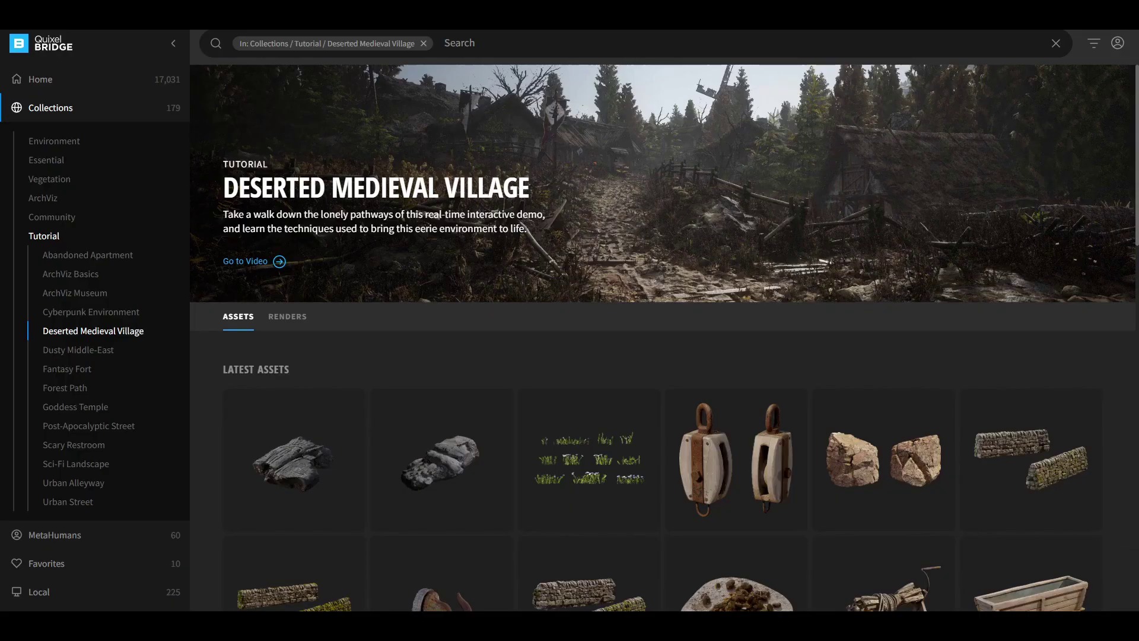
scroll(441, 427, "down", 3)
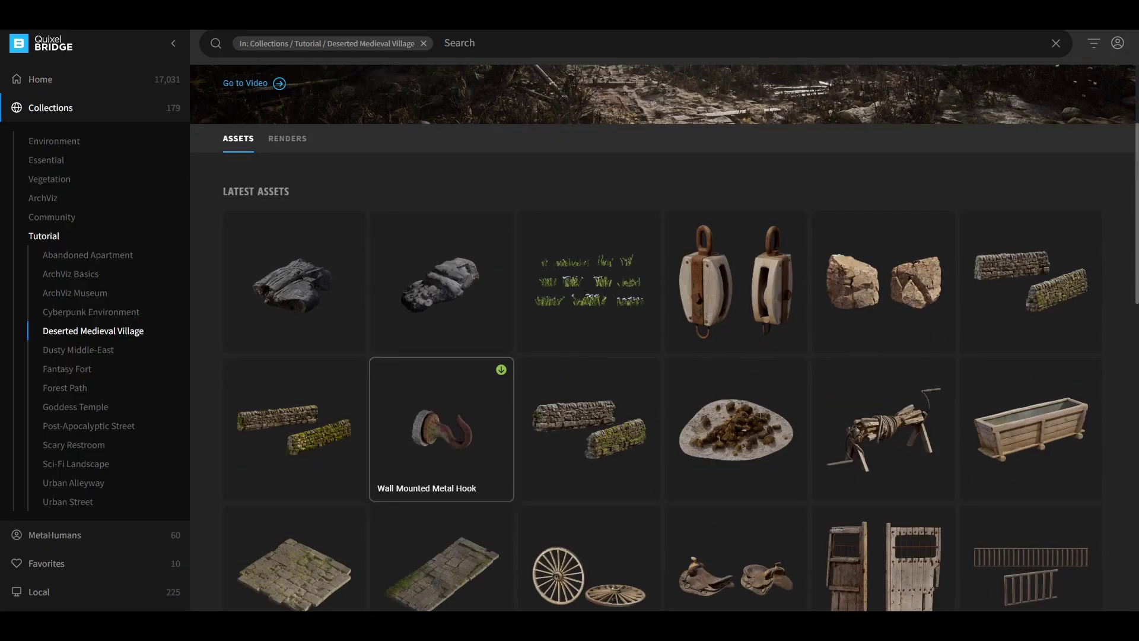
scroll(442, 368, "down", 6)
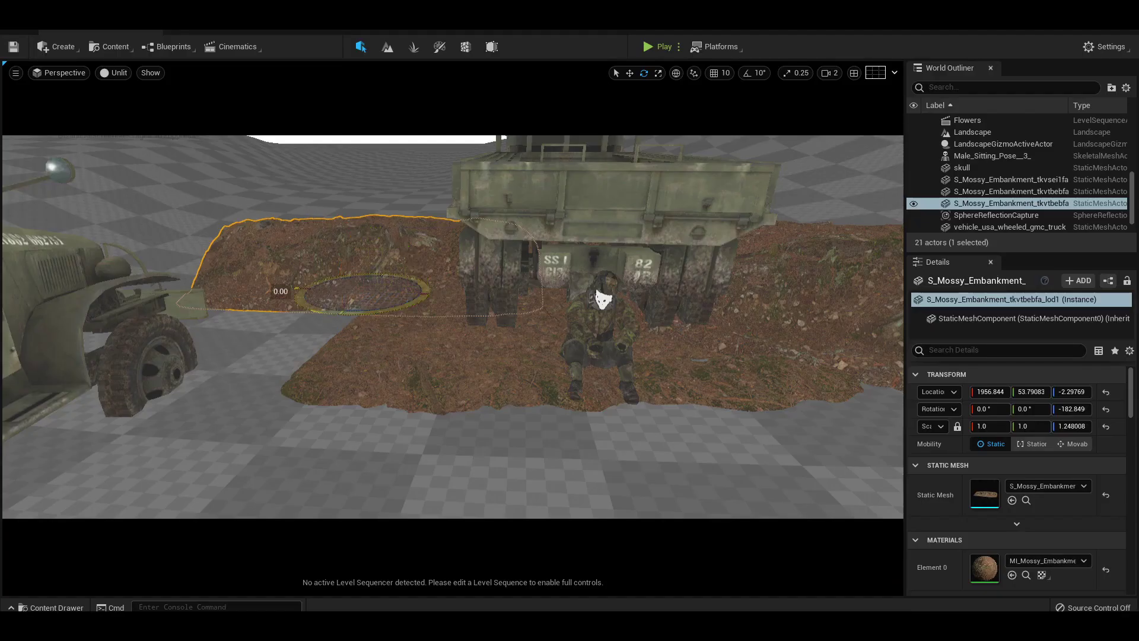
Rotate the mossy embankment between the two trucks to about -221° around Z and reposition it
left_click_drag(301, 292, 264, 299)
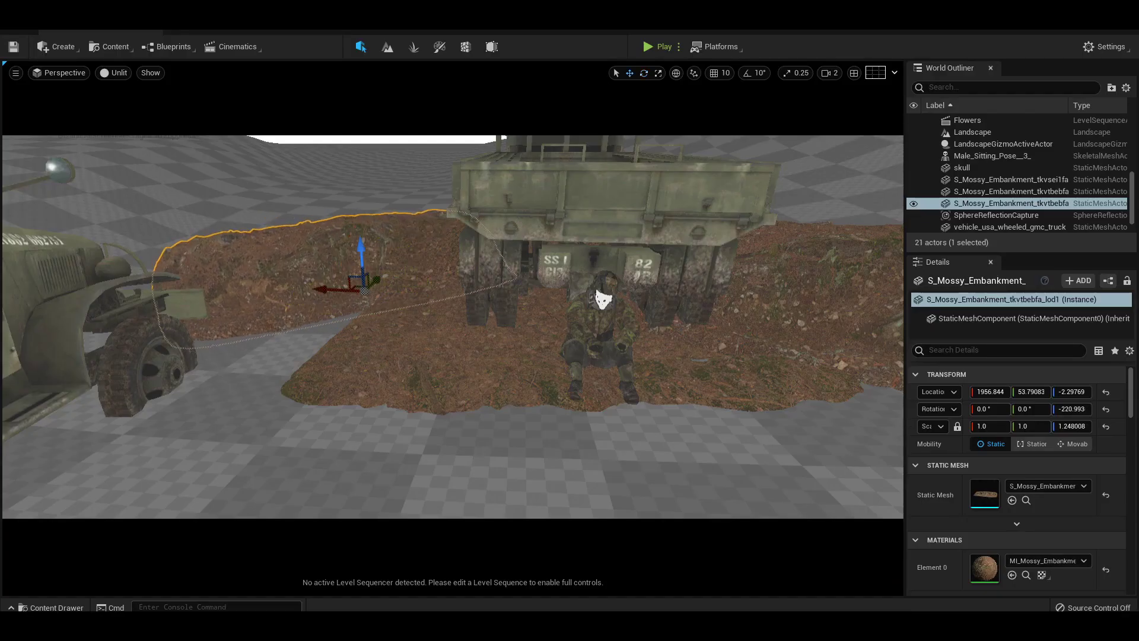
left_click_drag(362, 287, 350, 321)
key("e")
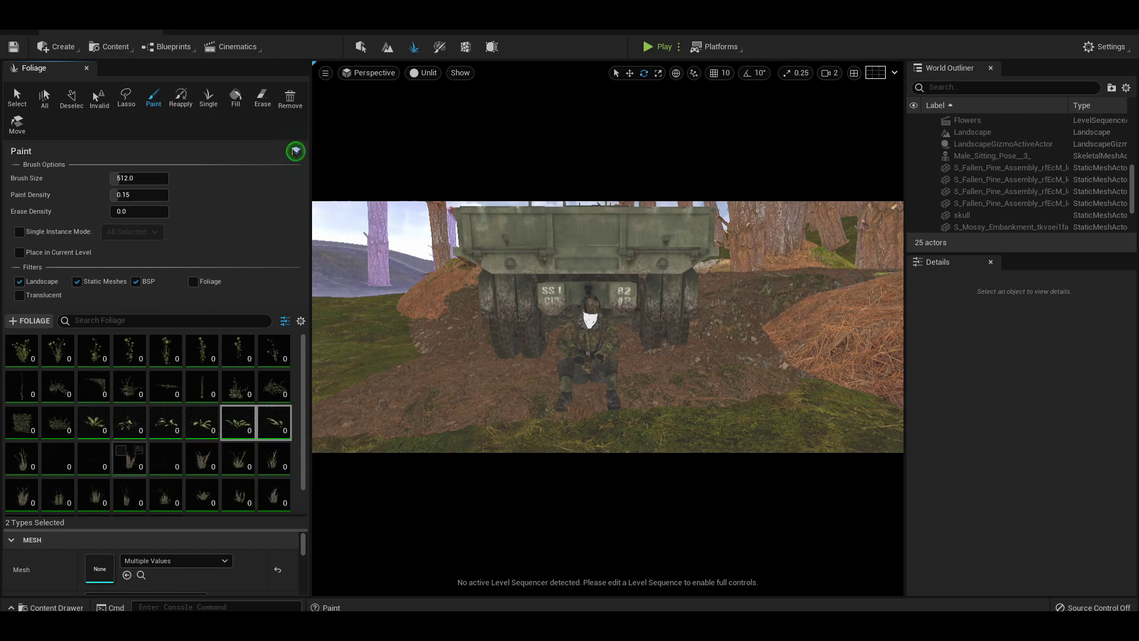
Review the foliage types in Foliage Paint mode and set the brush size to 30
scroll(129, 422, "down", 1)
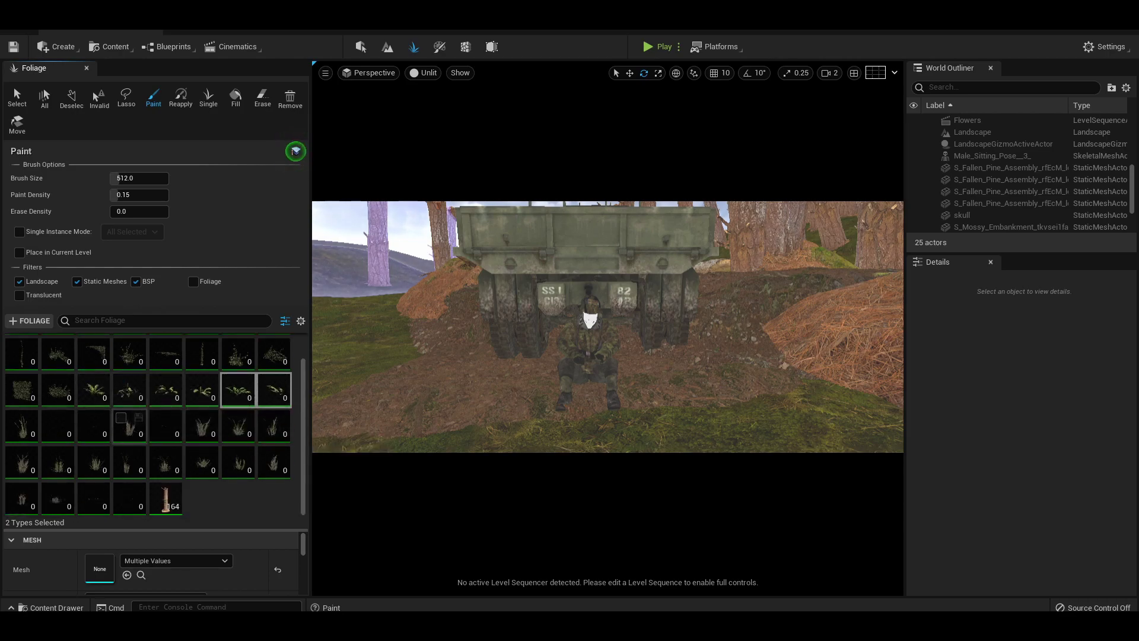
scroll(166, 498, "up", 1)
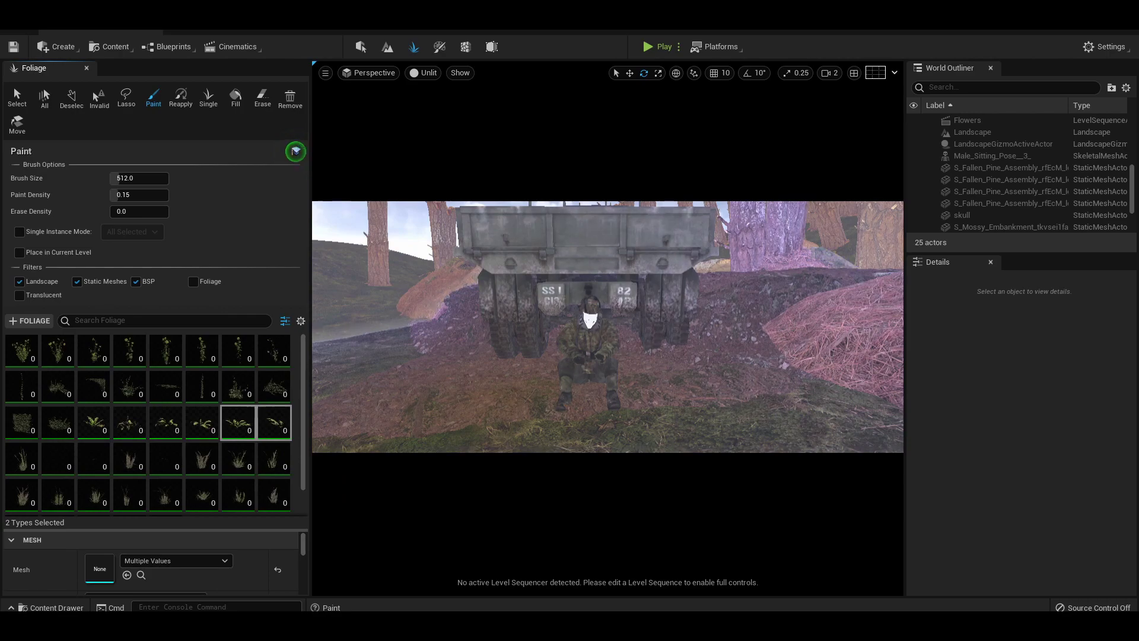
left_click(130, 178)
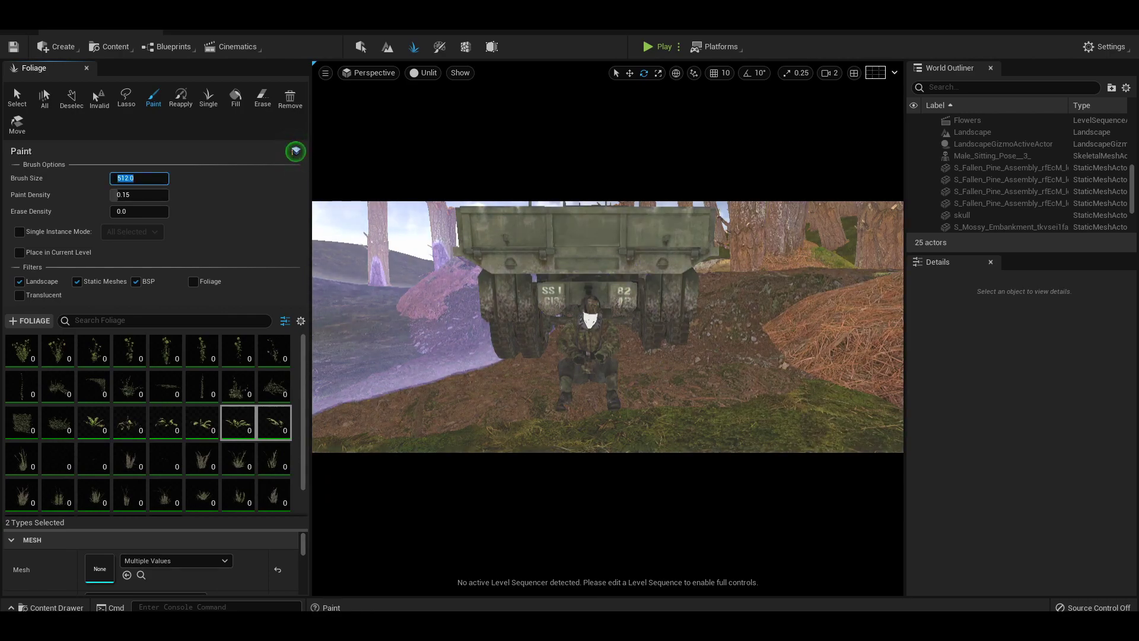
type("30")
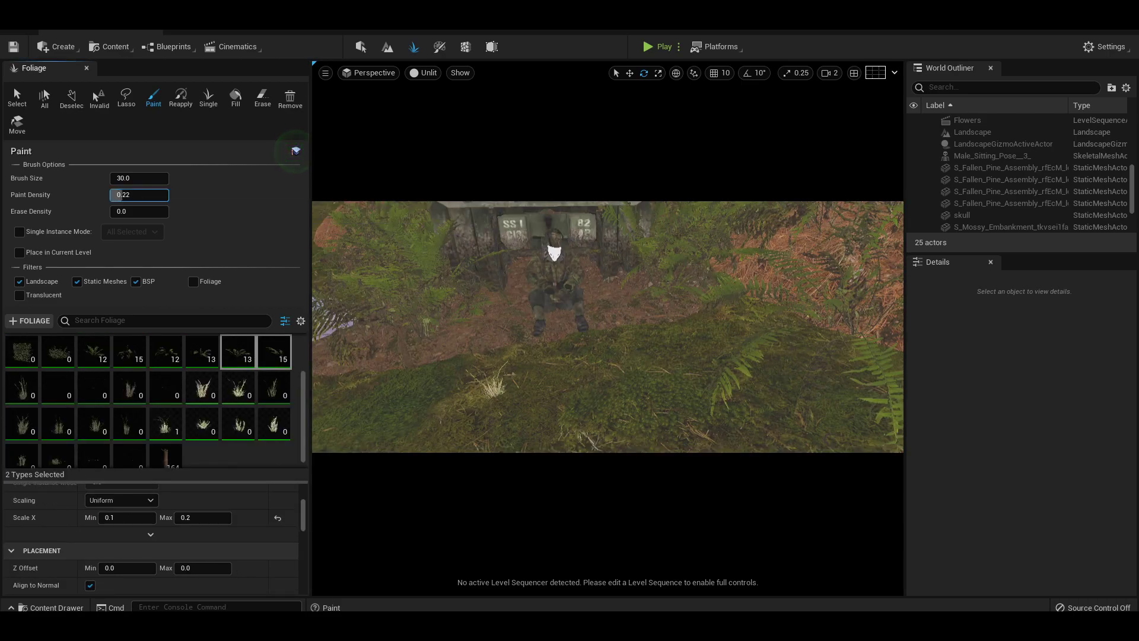
Paint foliage over the mossy ground around the seated soldier, undoing the first stroke and painting again from closer views
left_click_drag(509, 368, 737, 310)
key("ctrl+z")
mouse_move(666, 300)
left_mouse_down()
mouse_move(623, 267)
mouse_move(648, 292)
mouse_move(572, 267)
mouse_move(501, 283)
mouse_move(471, 326)
mouse_move(386, 306)
mouse_move(475, 322)
mouse_move(630, 305)
mouse_move(852, 330)
left_mouse_up()
key("w")
right_click_drag(852, 329, 628, 275)
mouse_move(629, 275)
left_mouse_down()
mouse_move(763, 289)
mouse_move(688, 268)
left_mouse_up()
key("s")
mouse_move(688, 269)
right_mouse_down()
mouse_move(682, 255)
mouse_move(641, 267)
mouse_move(651, 280)
right_mouse_up()
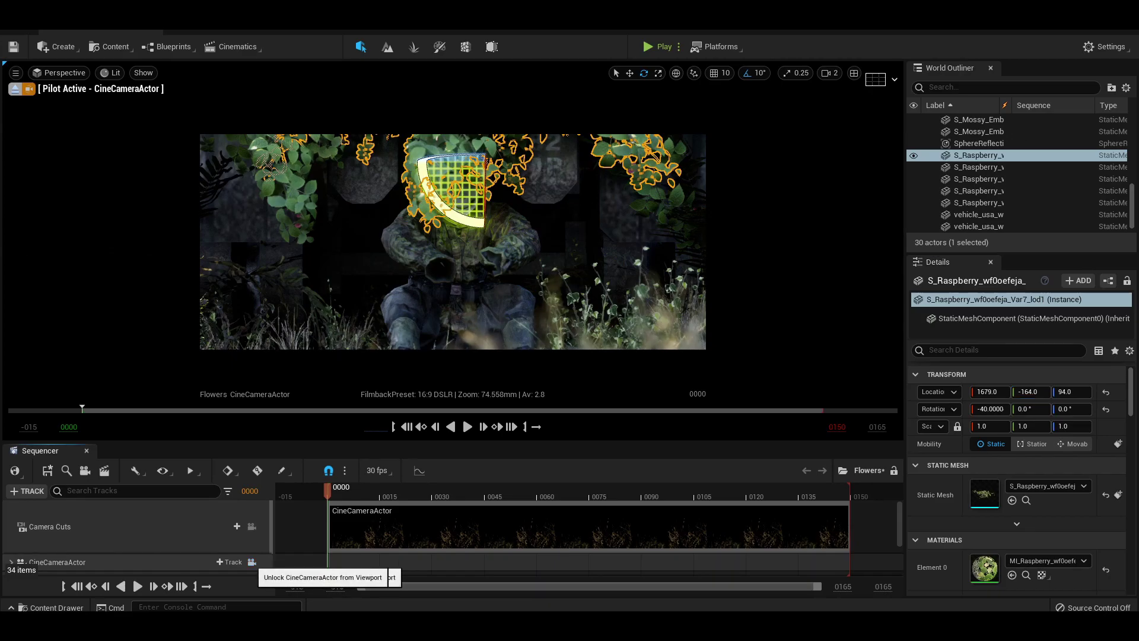
Leave the CineCameraActor view to inspect the raspberry branches around the soldier freely, and return to the camera
left_click(251, 562)
mouse_move(451, 237)
right_mouse_down()
mouse_move(570, 243)
mouse_move(499, 213)
mouse_move(460, 225)
right_mouse_up()
key("w")
left_click_drag(287, 146, 272, 142)
key("Escape")
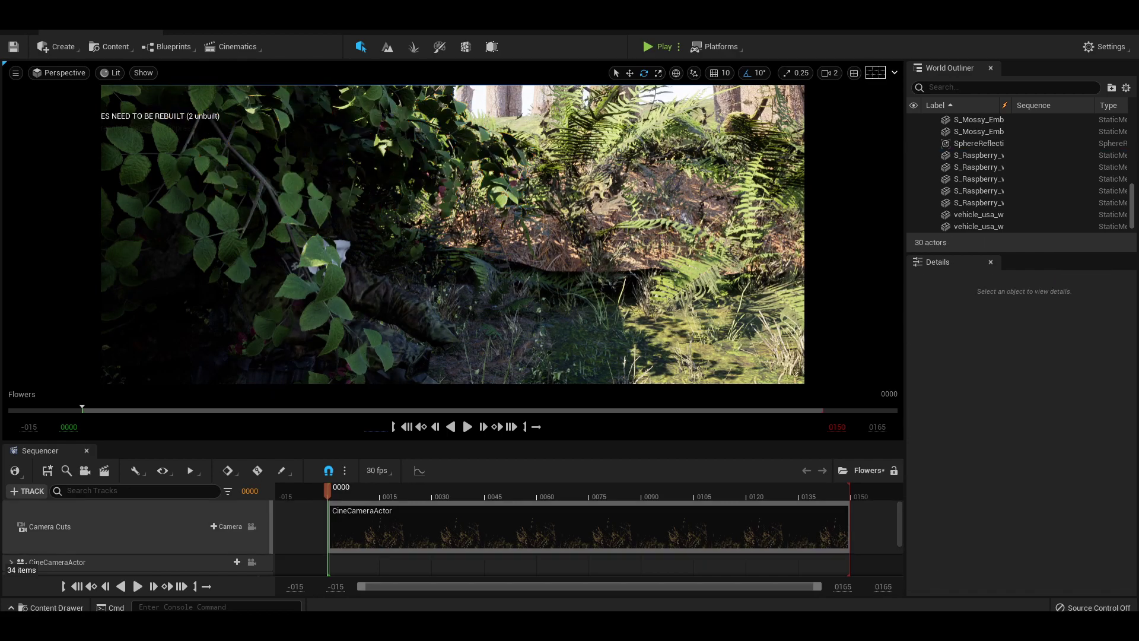
left_click(251, 561)
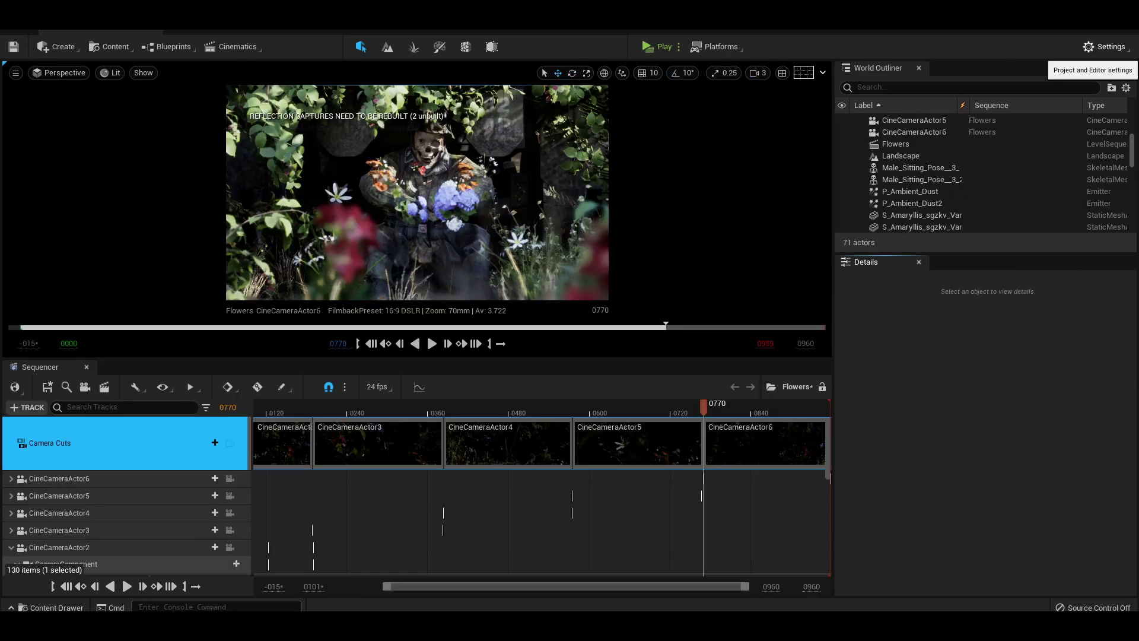
Check the quality levels in the engine scalability settings
left_click(1104, 48)
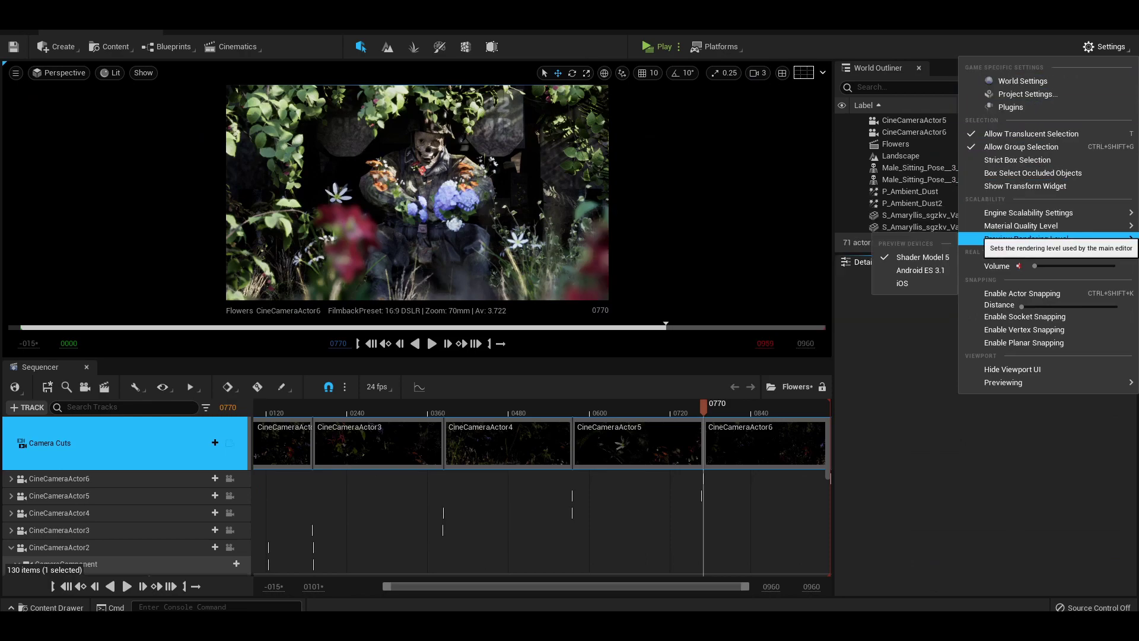
mouse_move(1026, 215)
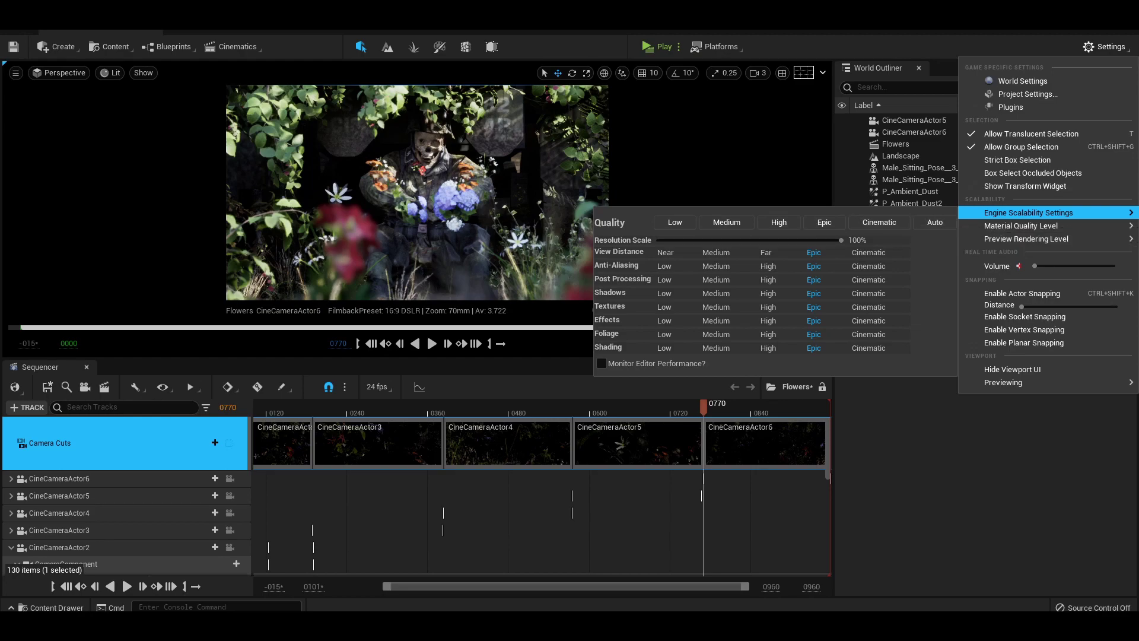
key("Escape")
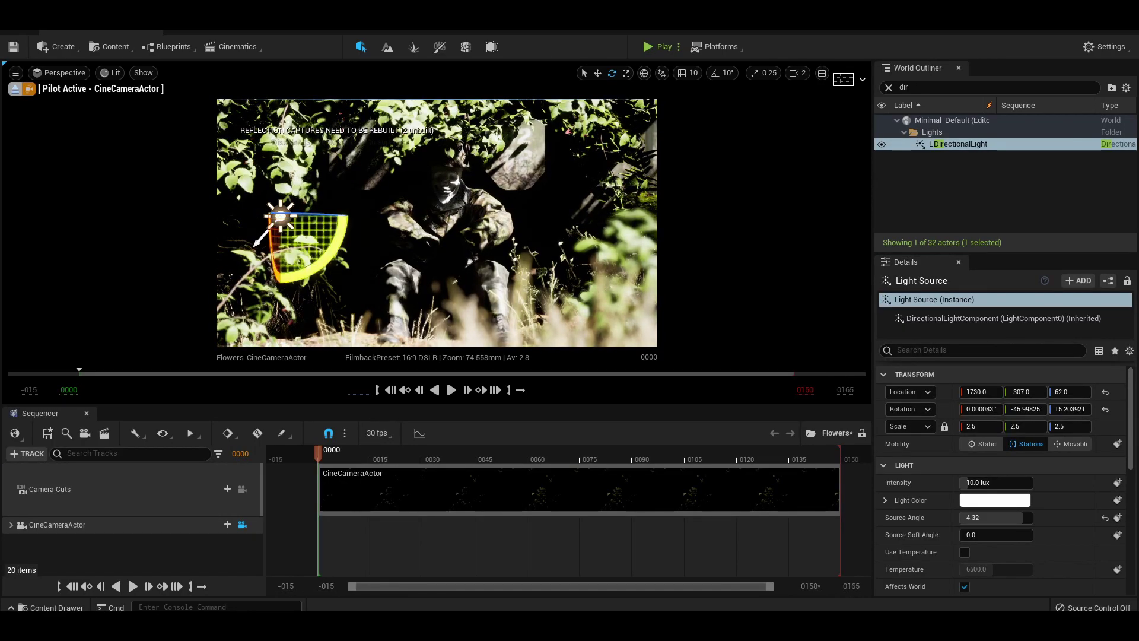
Rotate the directional light to about 3.4°, -35.7° and 13° to relight the soldier
left_click_drag(326, 259, 305, 275)
key("ctrl+l")
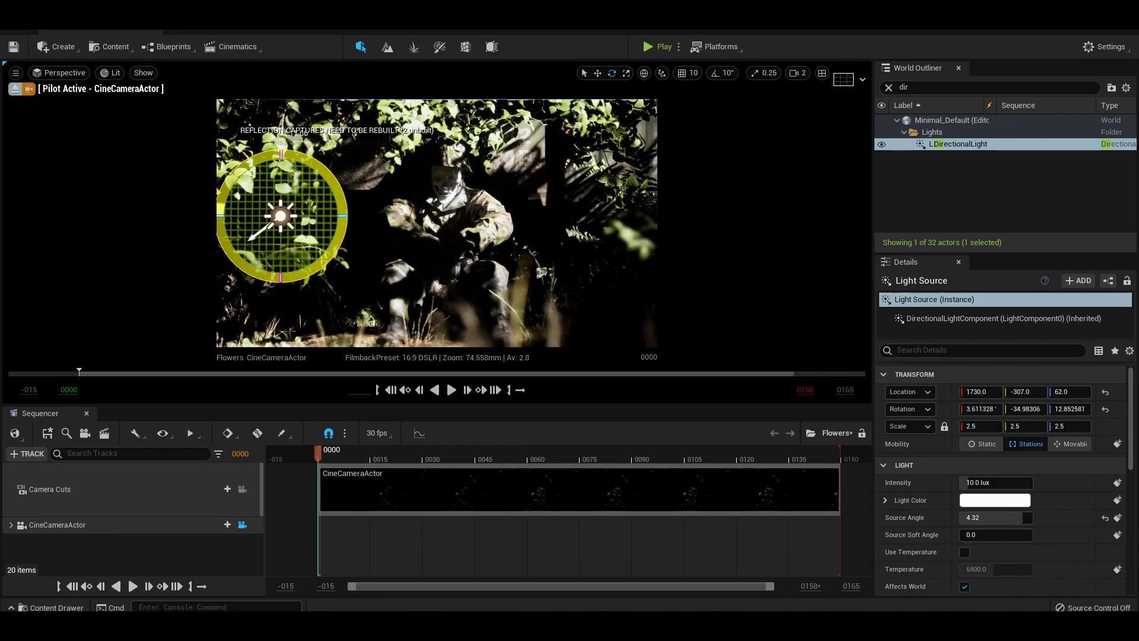
key("ctrl+l")
key("ctrl+l")
key("ctrl+l")
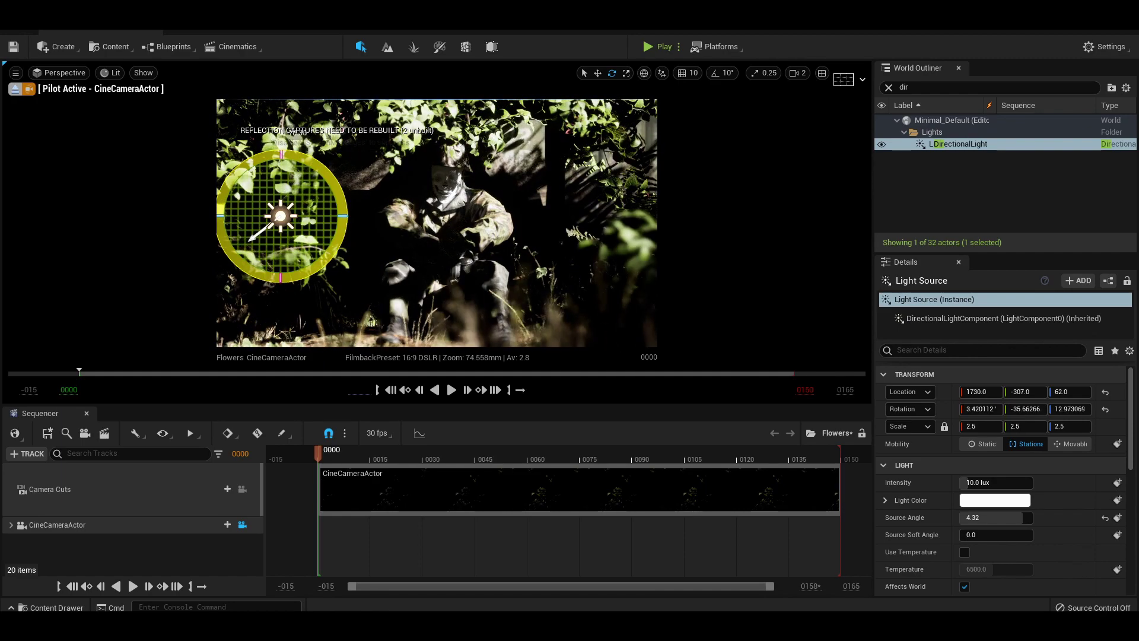
mouse_move(436, 223)
right_mouse_down()
mouse_move(542, 223)
mouse_move(436, 223)
right_mouse_up()
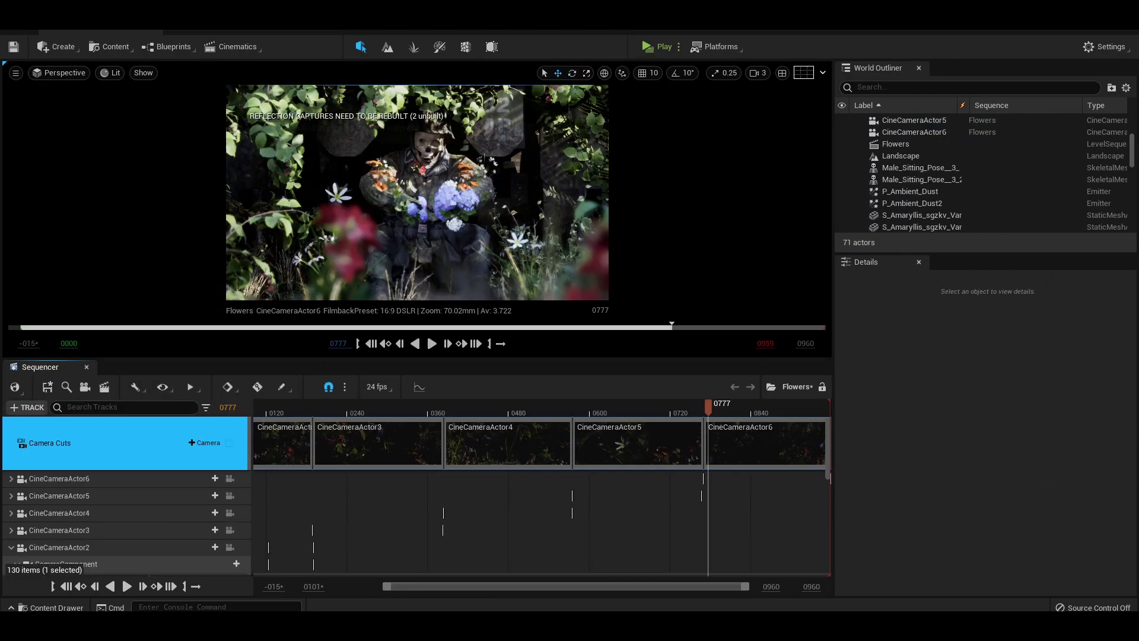
Select CineCameraActor6 and take a high resolution screenshot of its shot with a size multiplier of 4.0
left_click(59, 478)
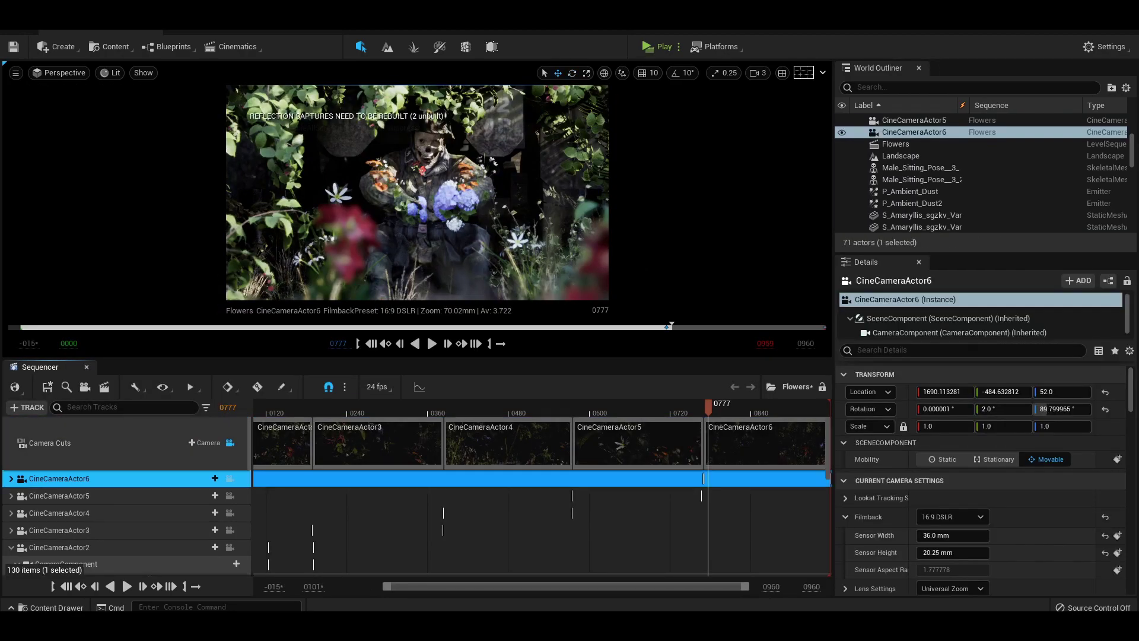
left_click(15, 72)
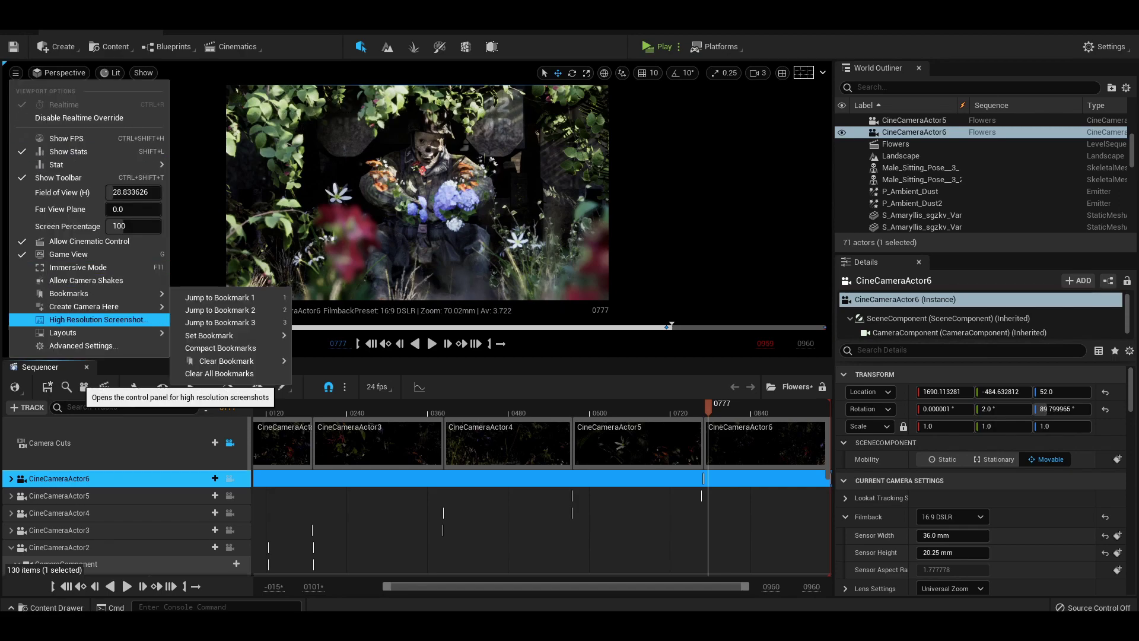
left_click(98, 319)
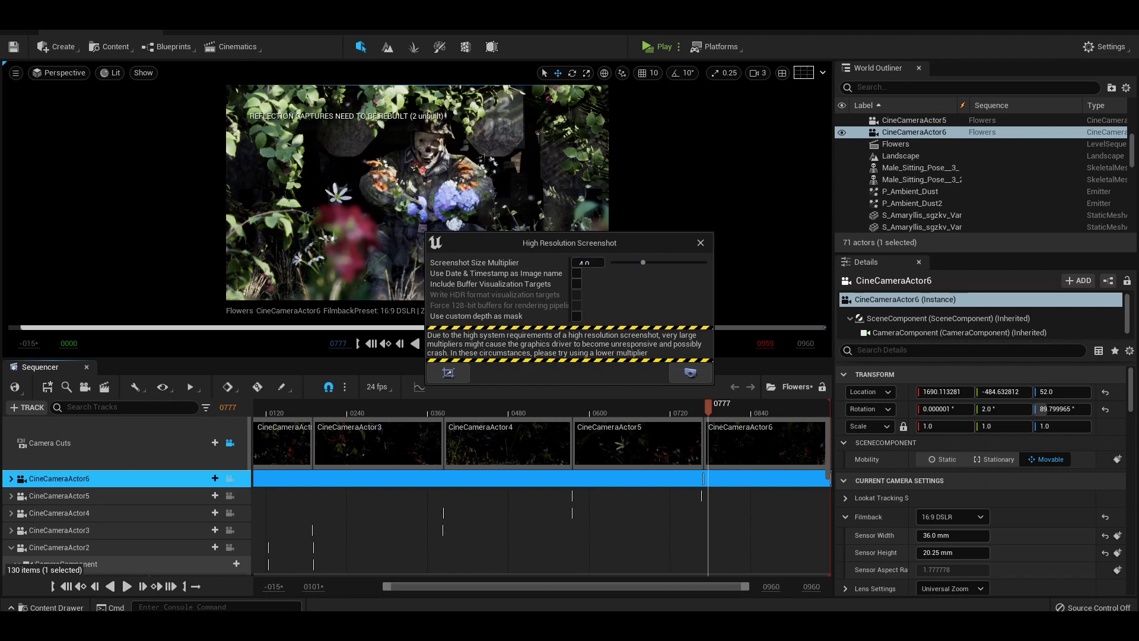
left_click_drag(601, 384, 601, 438)
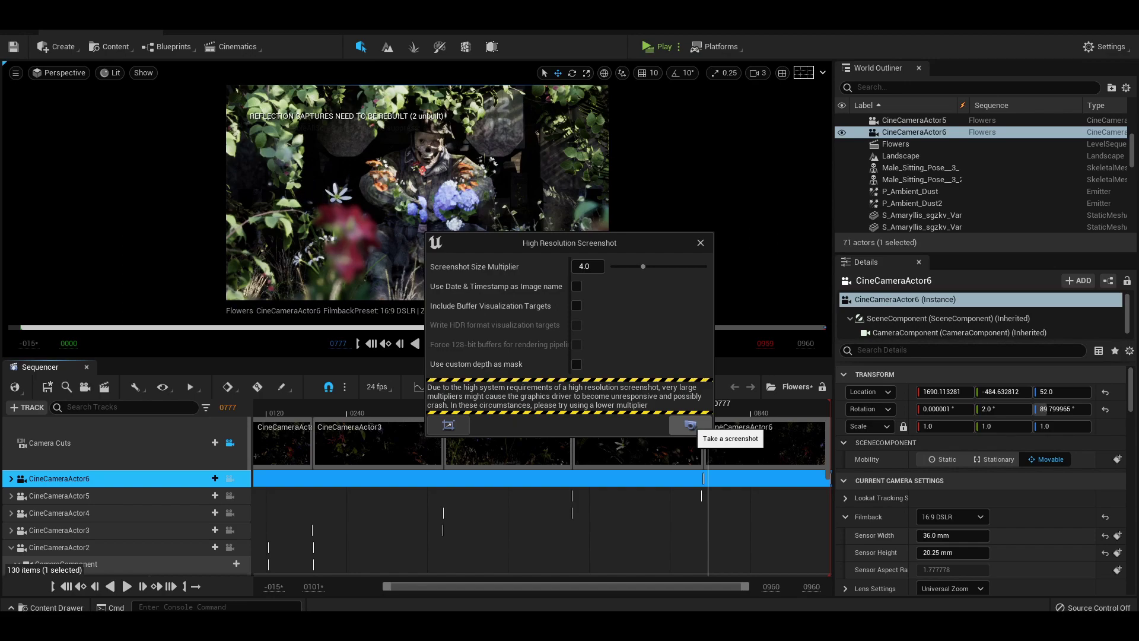
left_click(690, 424)
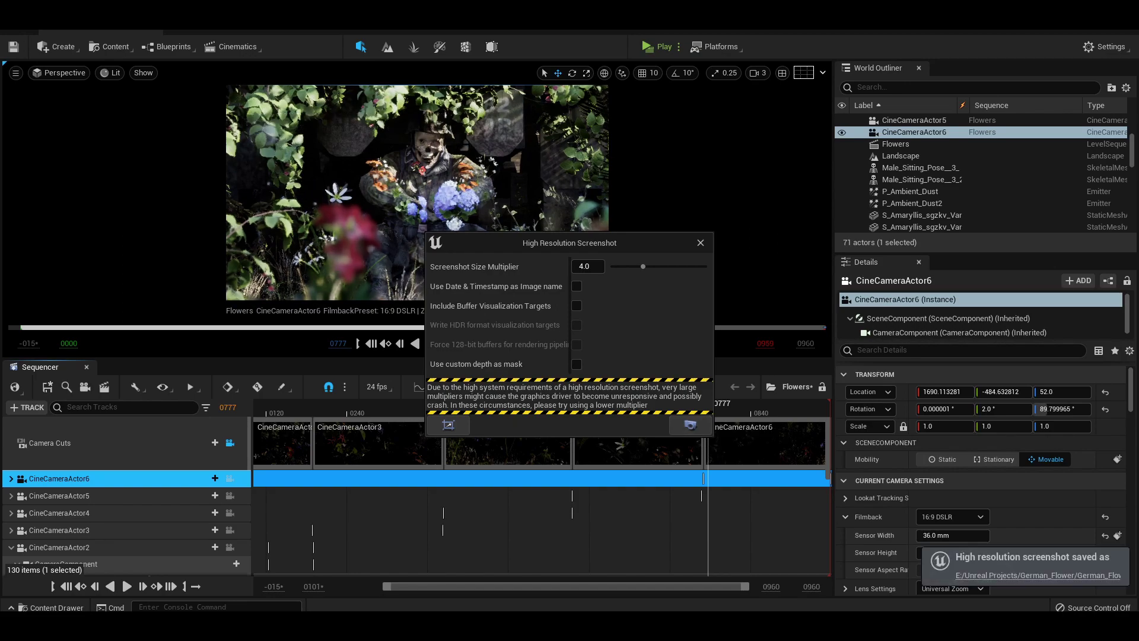